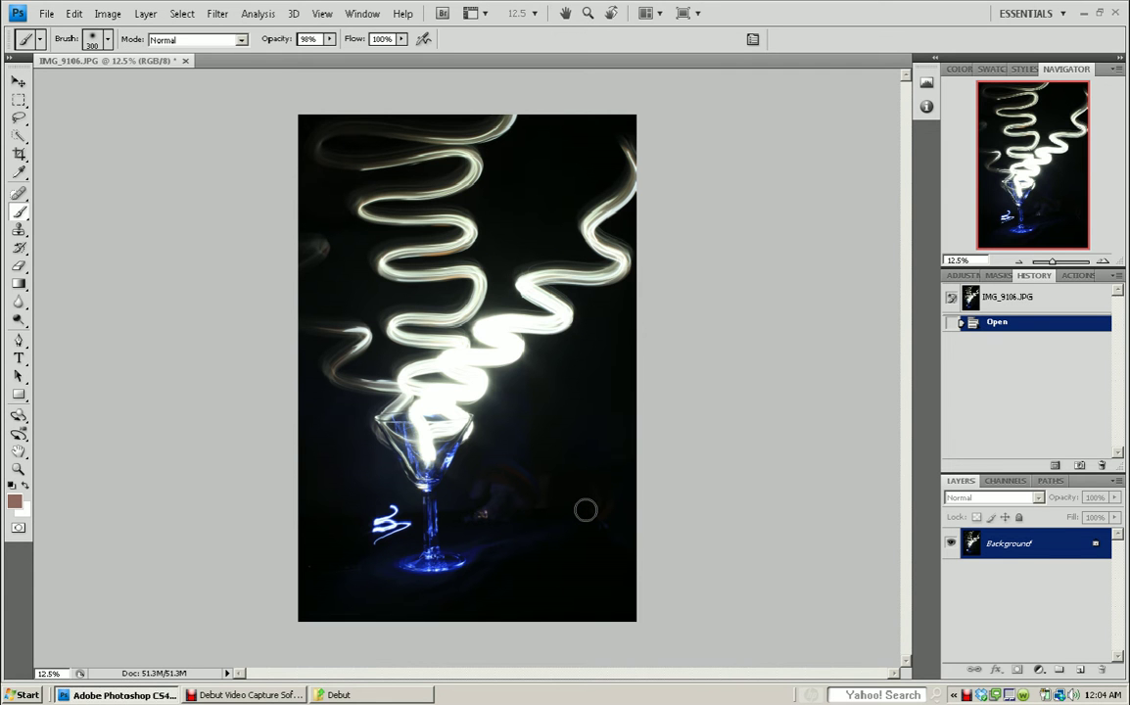
- Duplicate the Background layer under the name "working image"
right_click(1013, 545)
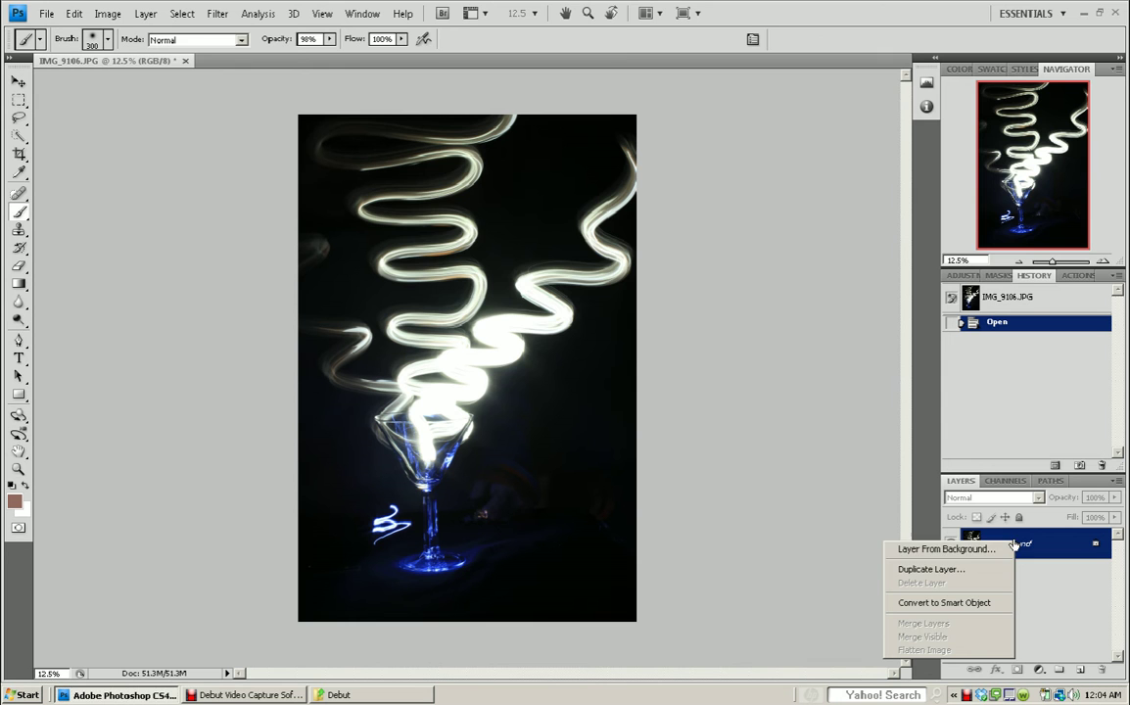
left_click(965, 569)
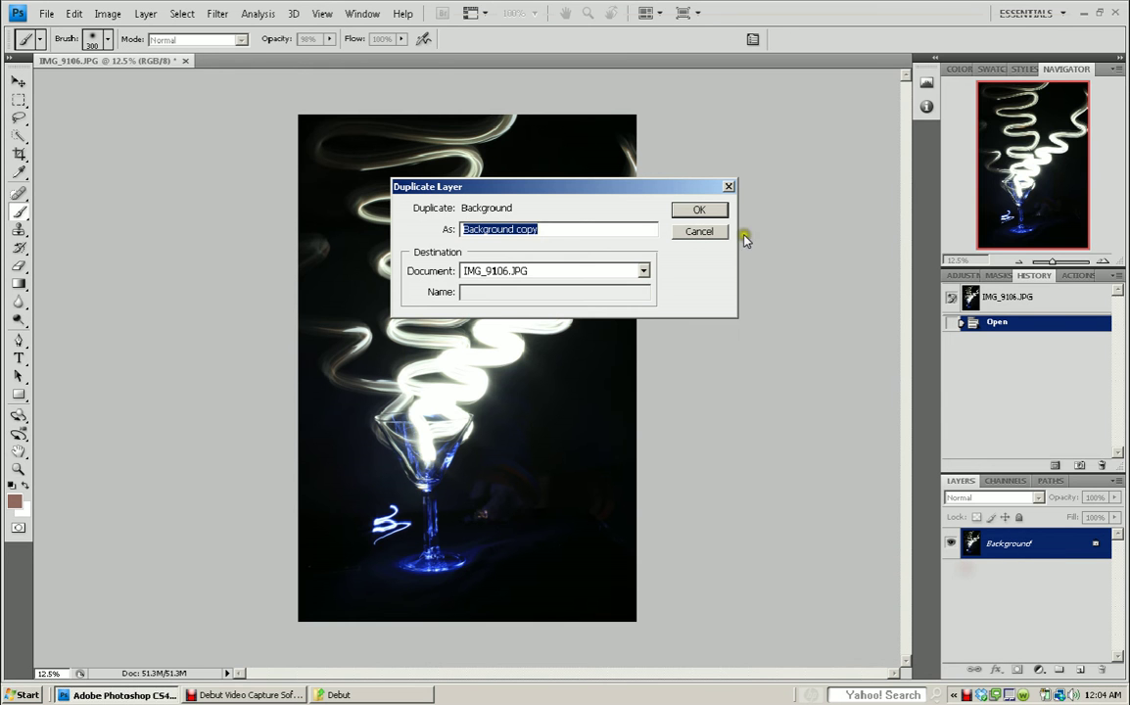
type("wo")
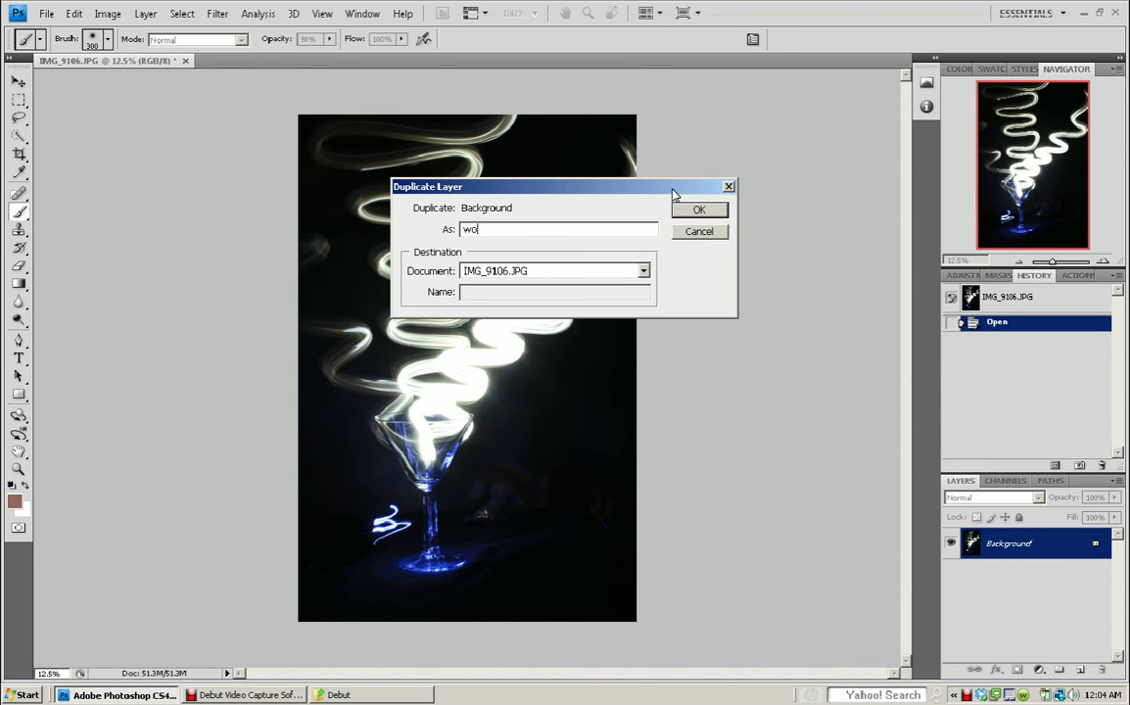
type("rking image")
left_click(716, 209)
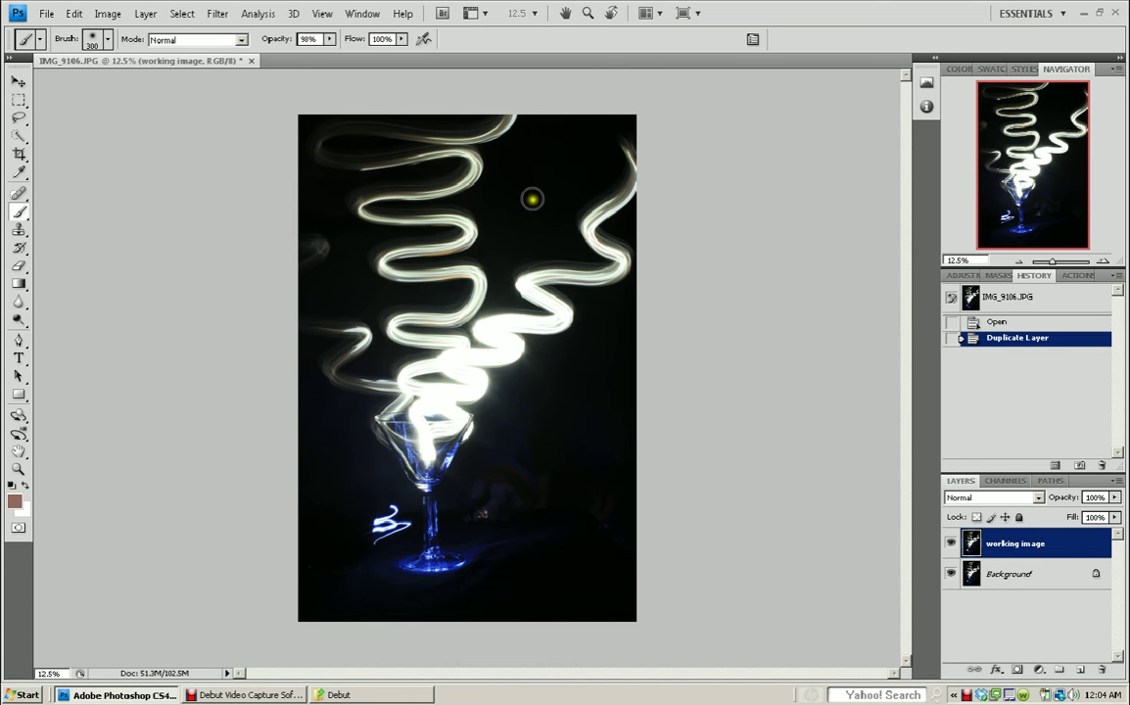
- Apply a Levels adjustment to the working image layer with the black input level raised to 44
left_click(108, 14)
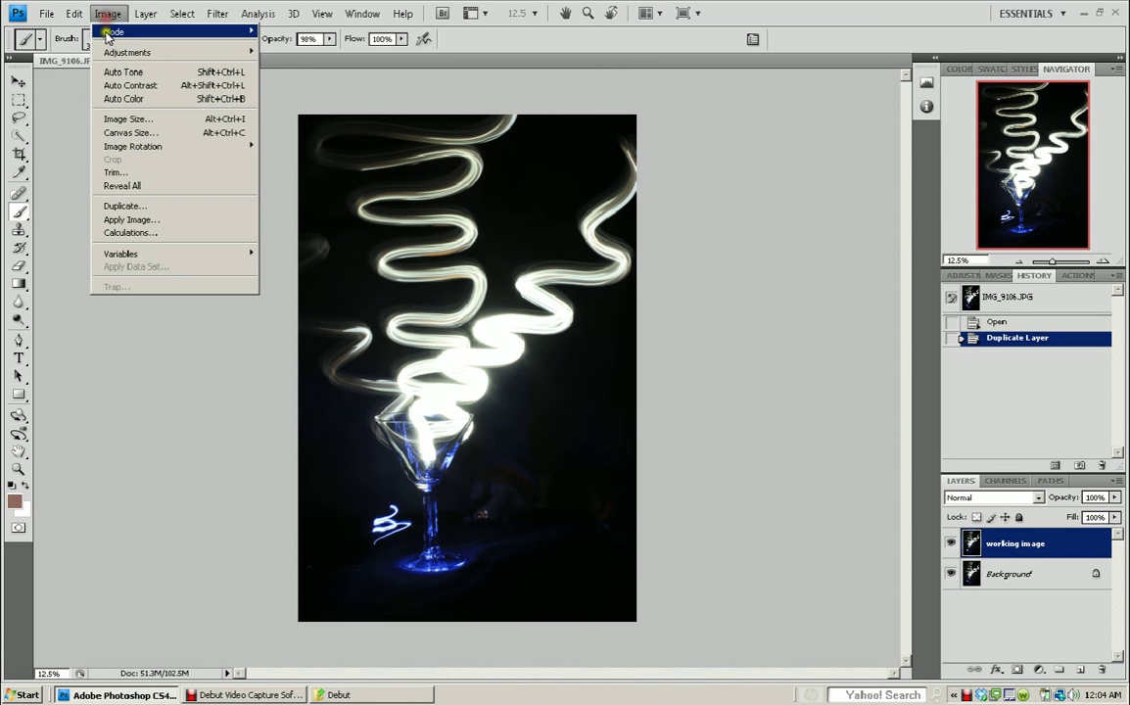
mouse_move(98, 52)
left_click(289, 63)
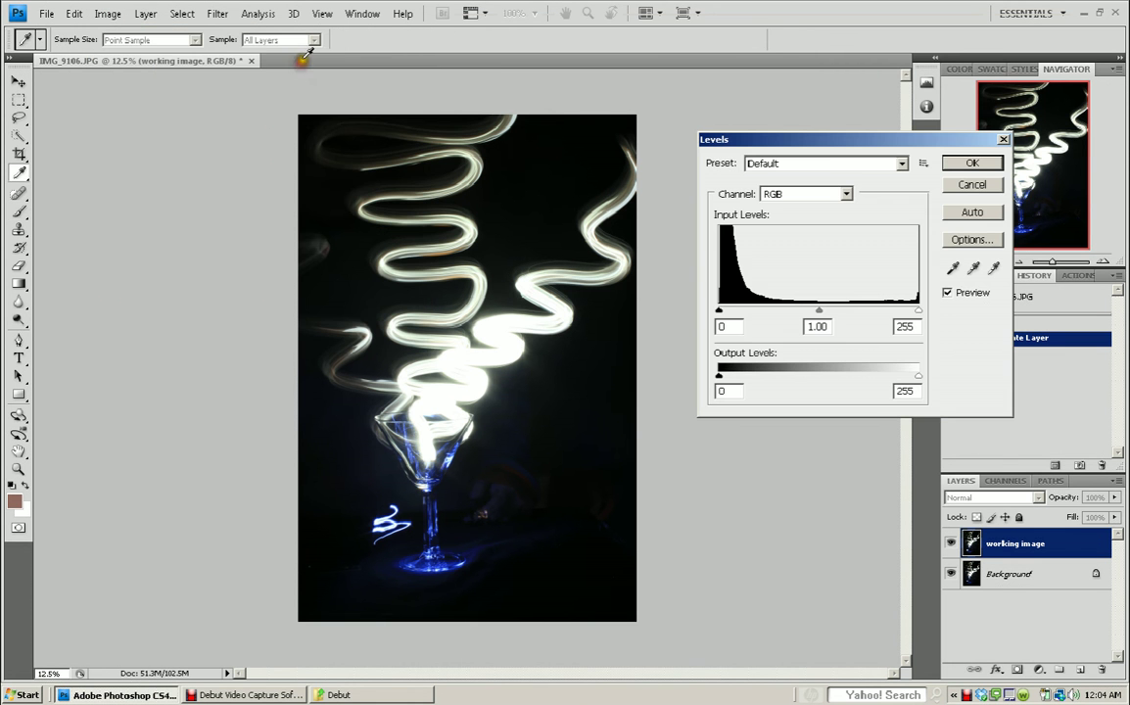
left_click_drag(720, 313, 753, 315)
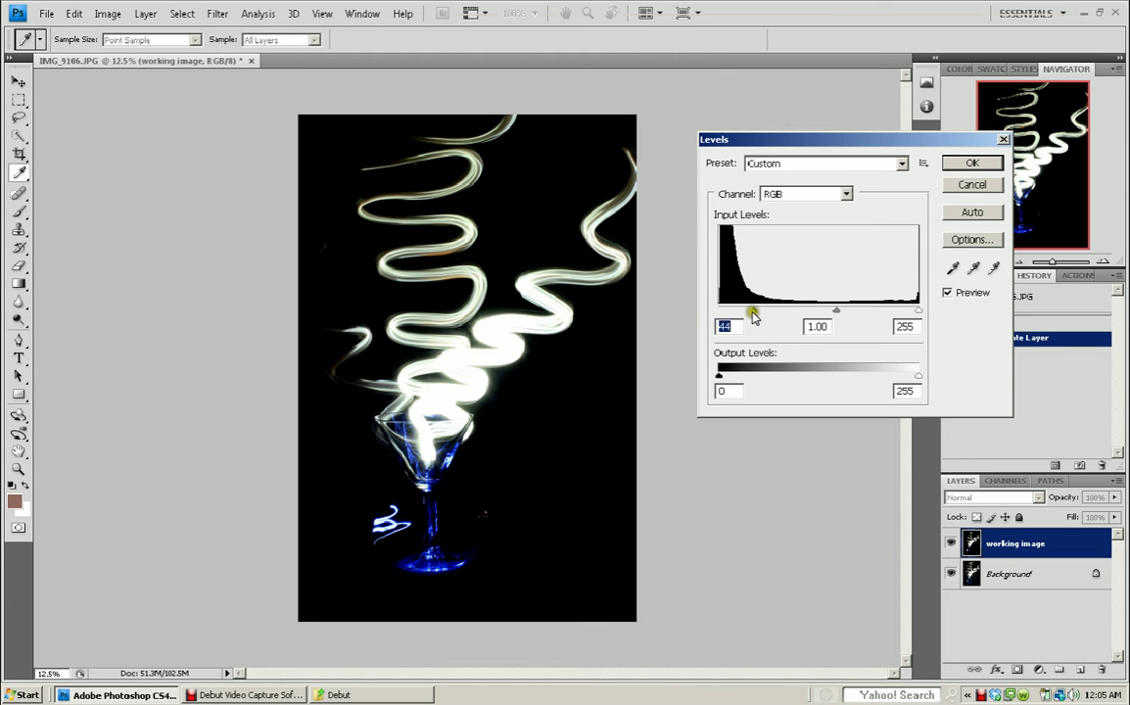
mouse_move(752, 313)
left_mouse_down()
mouse_move(711, 311)
mouse_move(751, 313)
left_mouse_up()
double_click(723, 325)
left_click(972, 162)
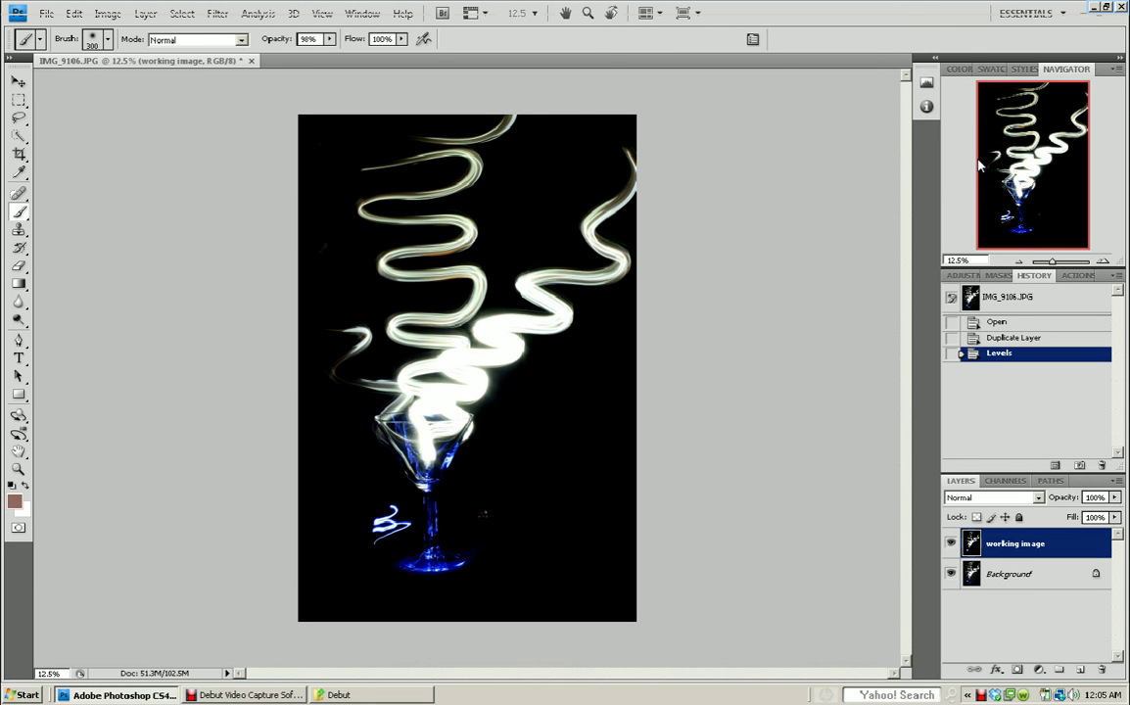
- Clone black background over the upper part of the small light squiggle beside the glass stem, using the Clone Stamp at 60% opacity
mouse_move(21, 231)
left_mouse_down()
mouse_move(85, 235)
mouse_move(77, 230)
left_mouse_up()
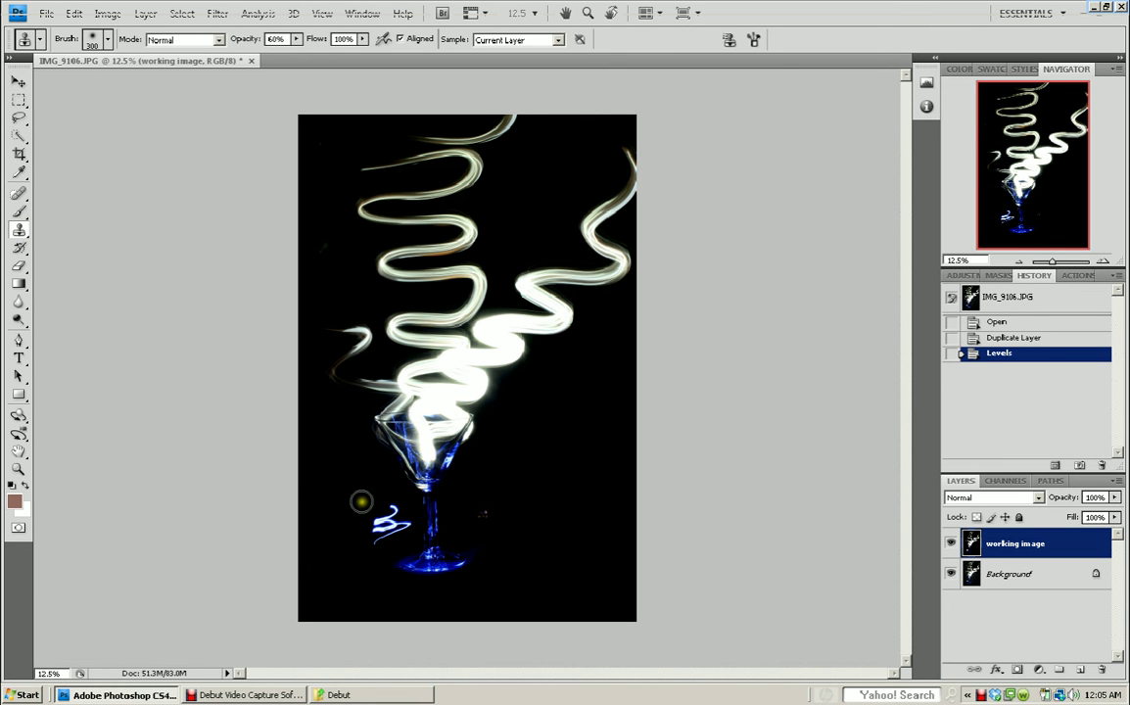
left_click(364, 501, "alt")
left_click(380, 506)
left_click(391, 508)
left_click(391, 508)
left_click(389, 511)
left_click(393, 514)
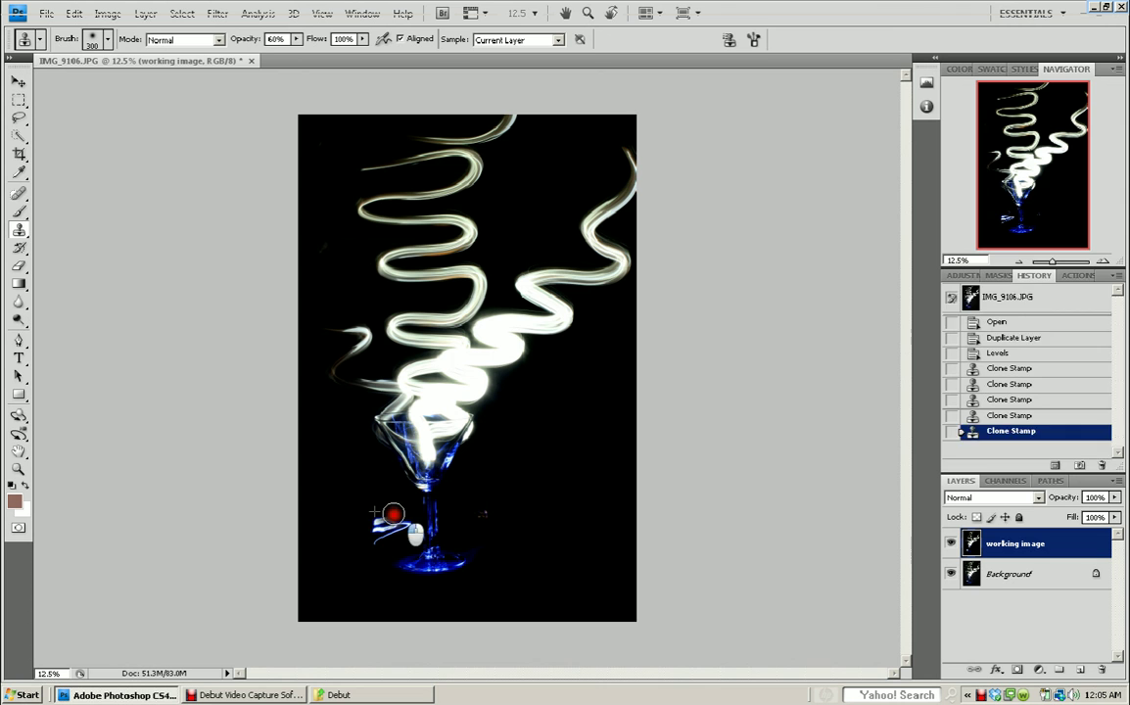
left_click(393, 514)
left_click(383, 512)
left_click(351, 503)
left_click(376, 521)
left_click(387, 533)
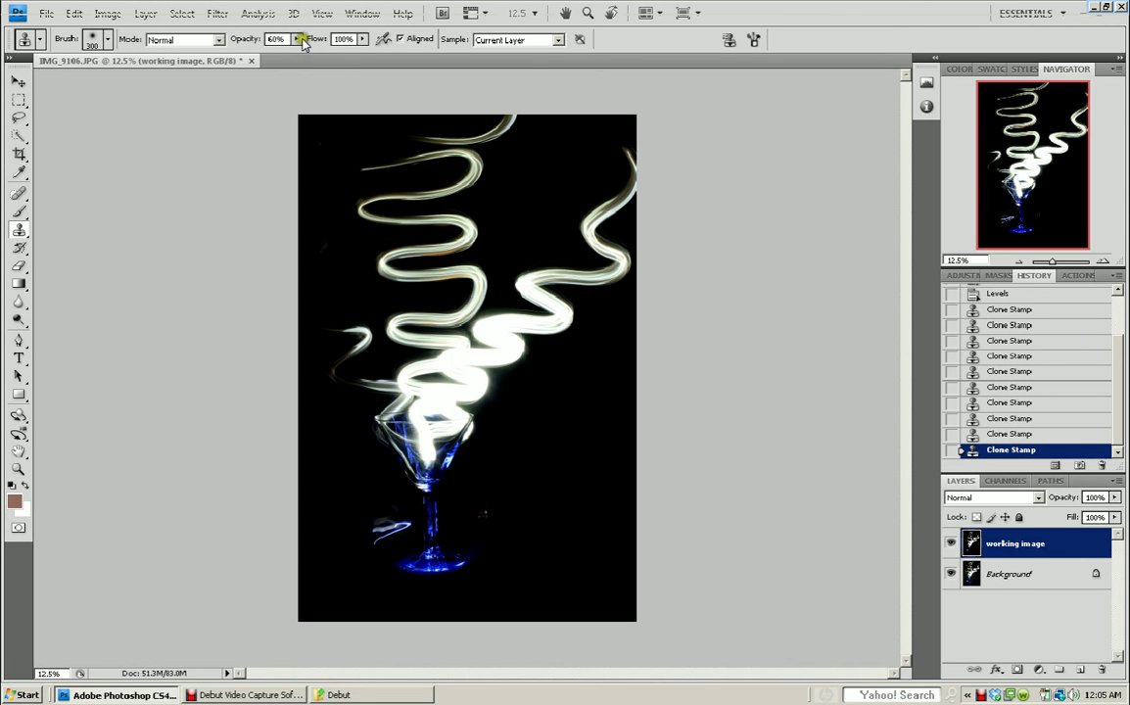
- Set the Clone Stamp opacity to 100% and remove the rest of the squiggle beside the stem using nearby black background
left_click(297, 40)
left_click_drag(311, 65, 336, 70)
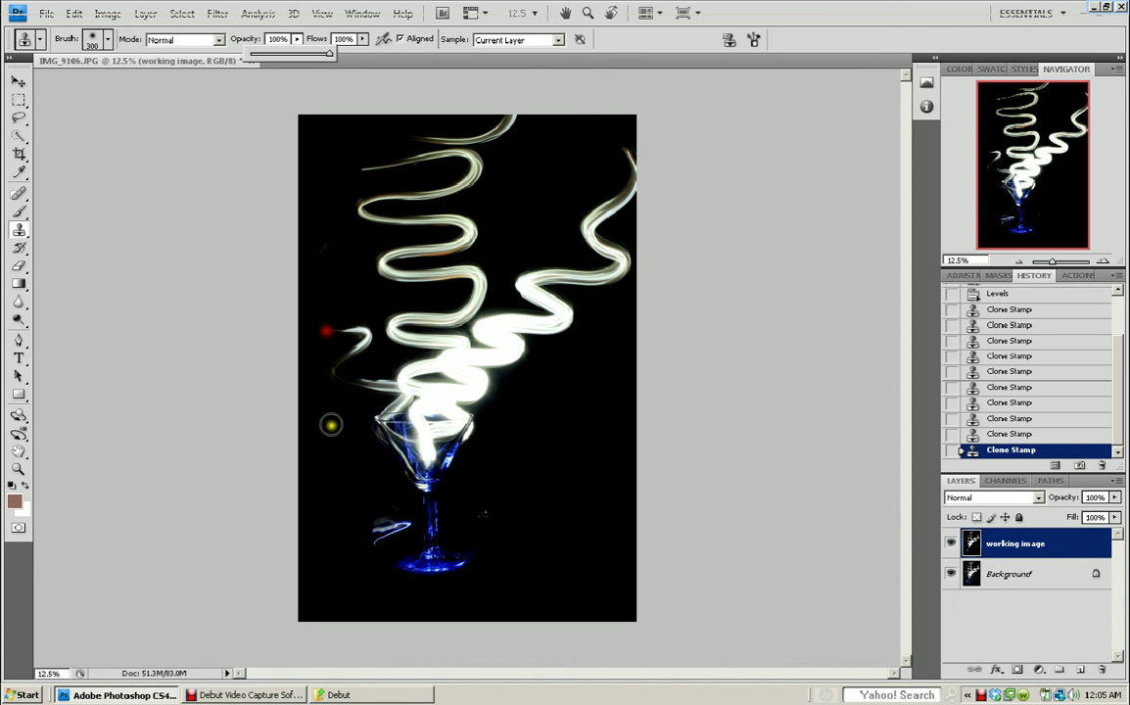
left_click(355, 489)
left_click(381, 495)
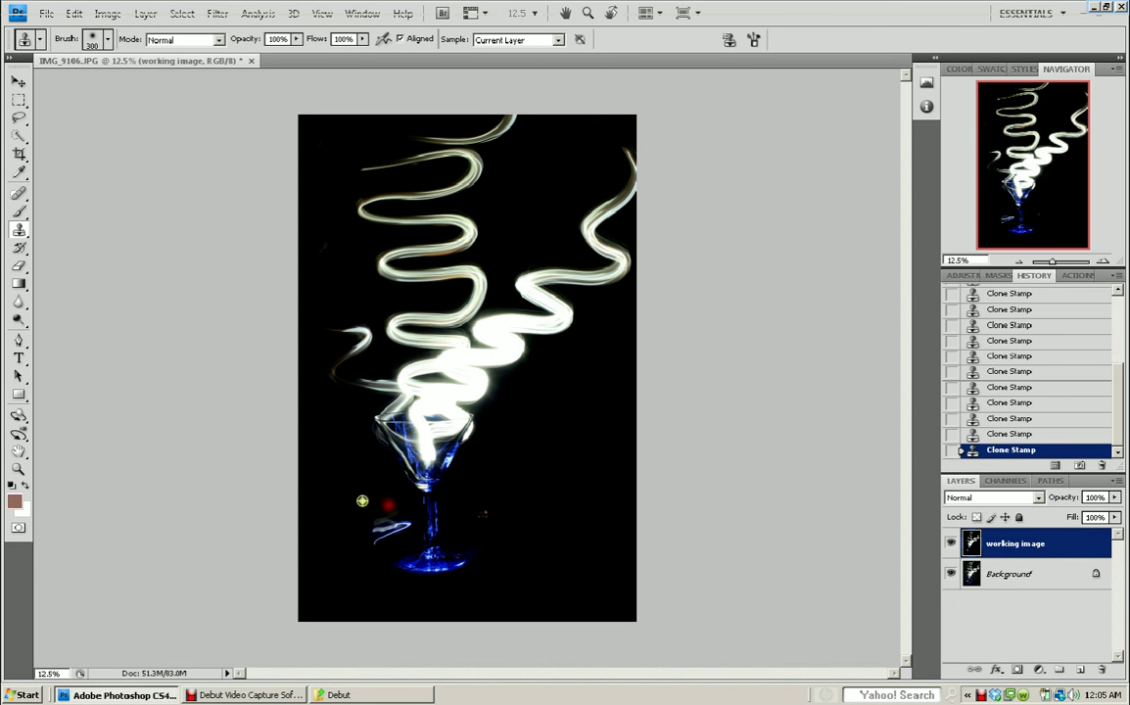
left_click(382, 511)
left_click(395, 511)
left_click(401, 523)
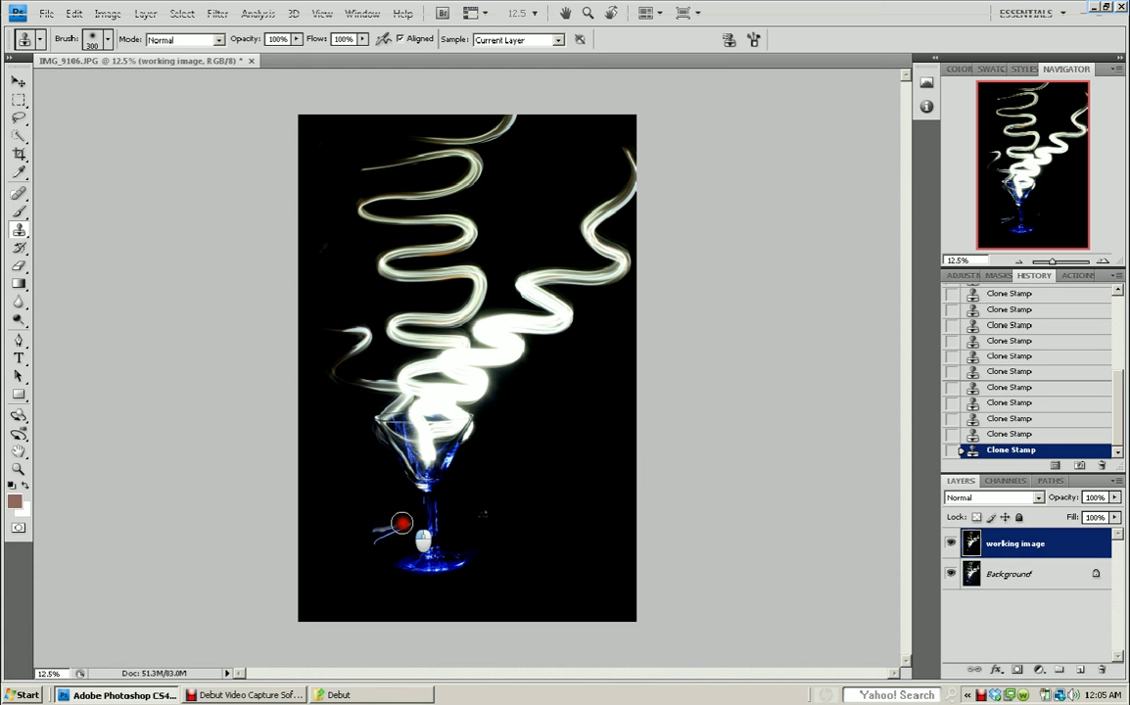
left_click(371, 523, "alt")
left_click(383, 526)
left_click(399, 524)
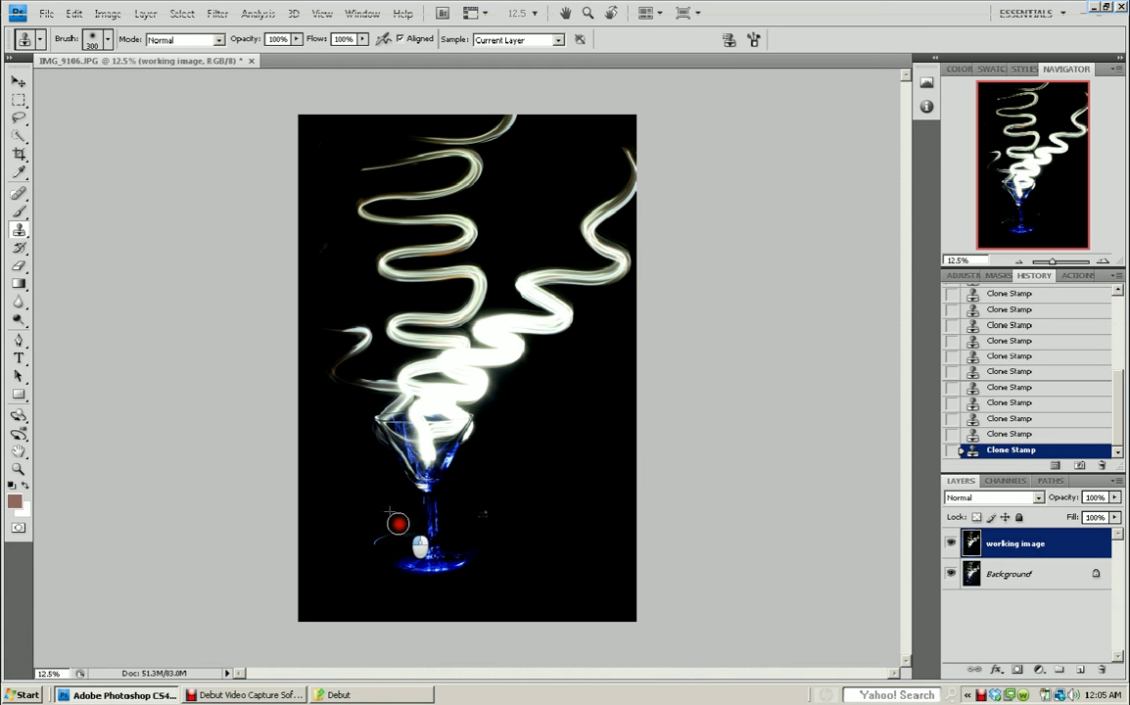
left_click(402, 529)
left_click(376, 518, "alt")
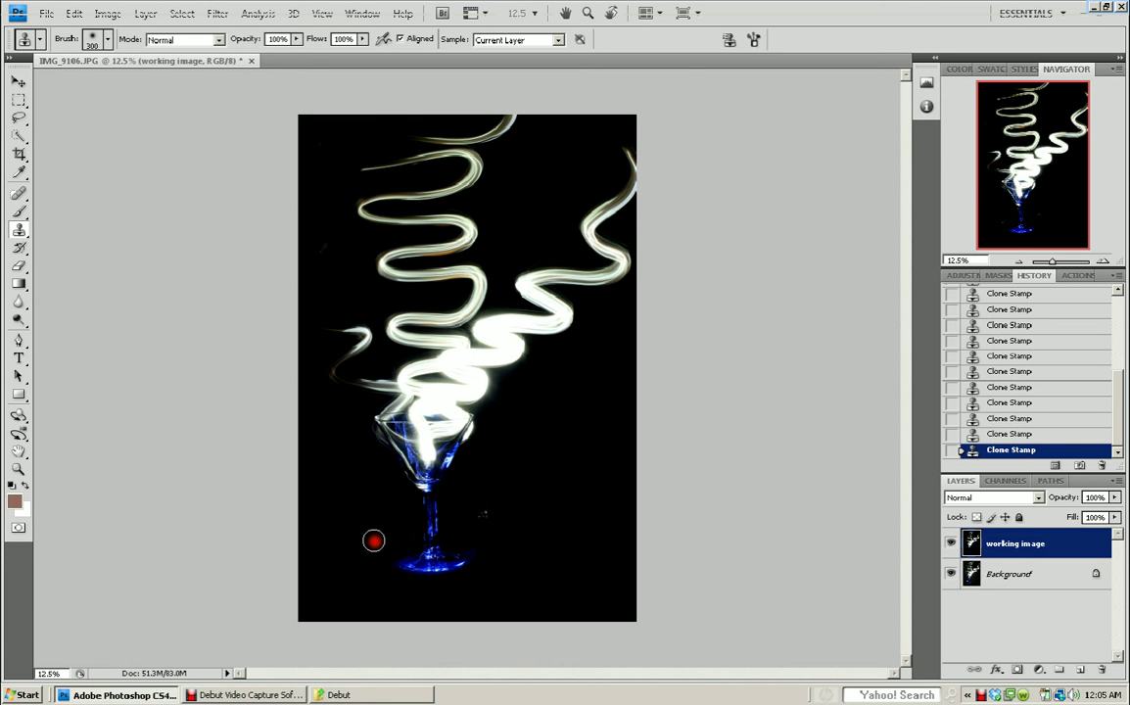
- Clone out the stray specks in the black background to the left of the glass base
key("ctrl+plus")
key("ctrl+plus")
key("ctrl+plus")
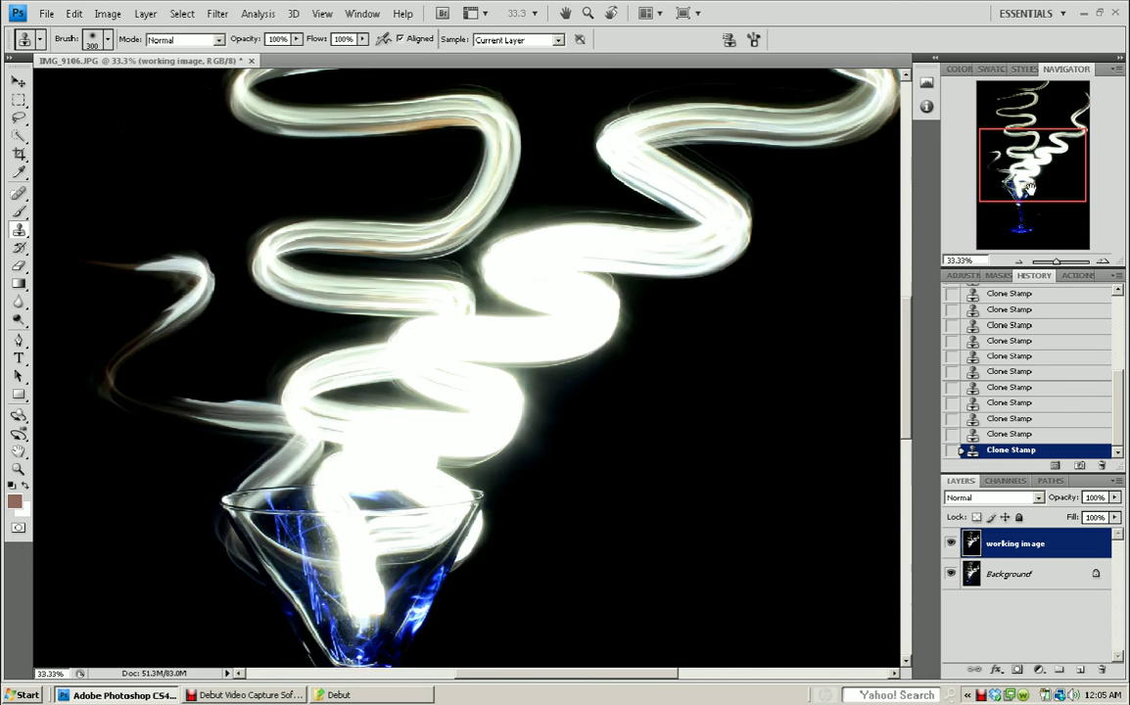
left_click_drag(1028, 186, 1025, 233)
left_click(253, 466)
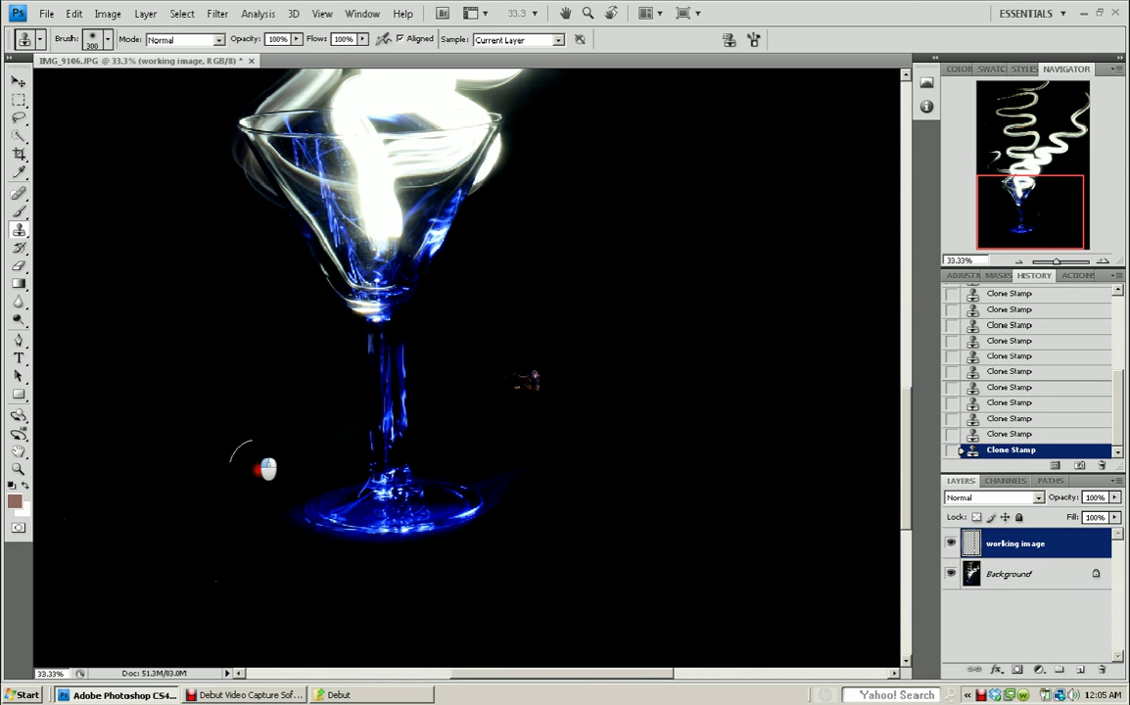
left_click(204, 589)
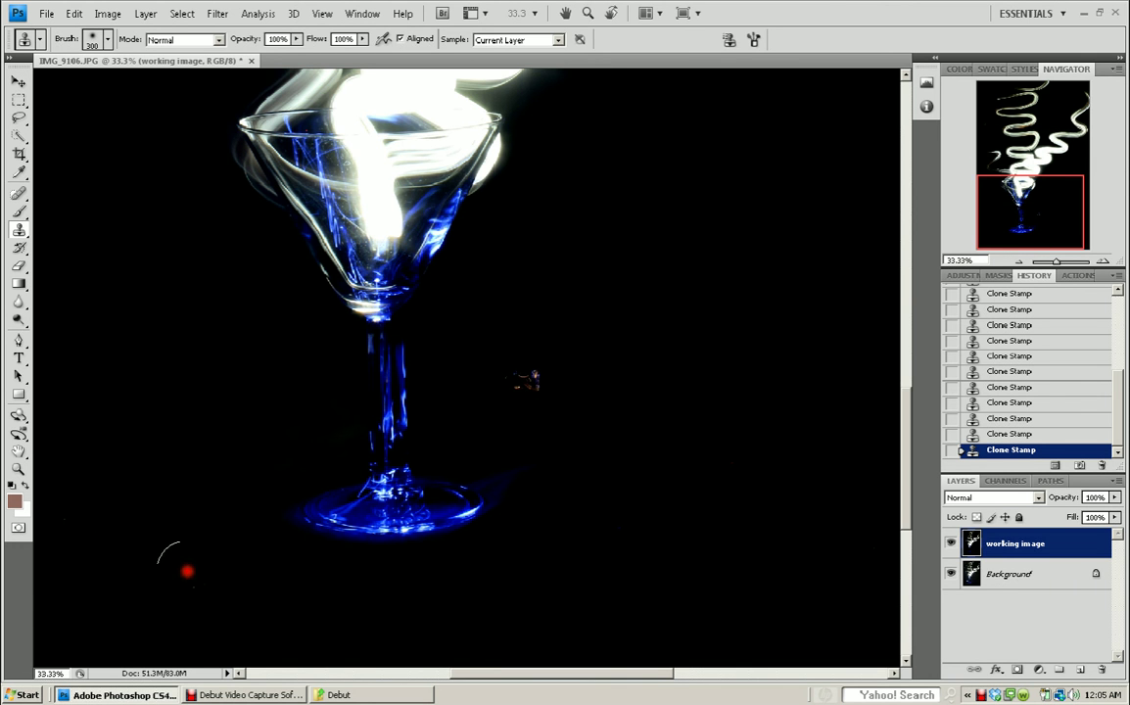
left_click(171, 565)
left_click(58, 529)
left_click(56, 525)
- Clone out the coloured spot and specks right of the stem, plus the faint smudge left of the upper light spiral
left_click(530, 377)
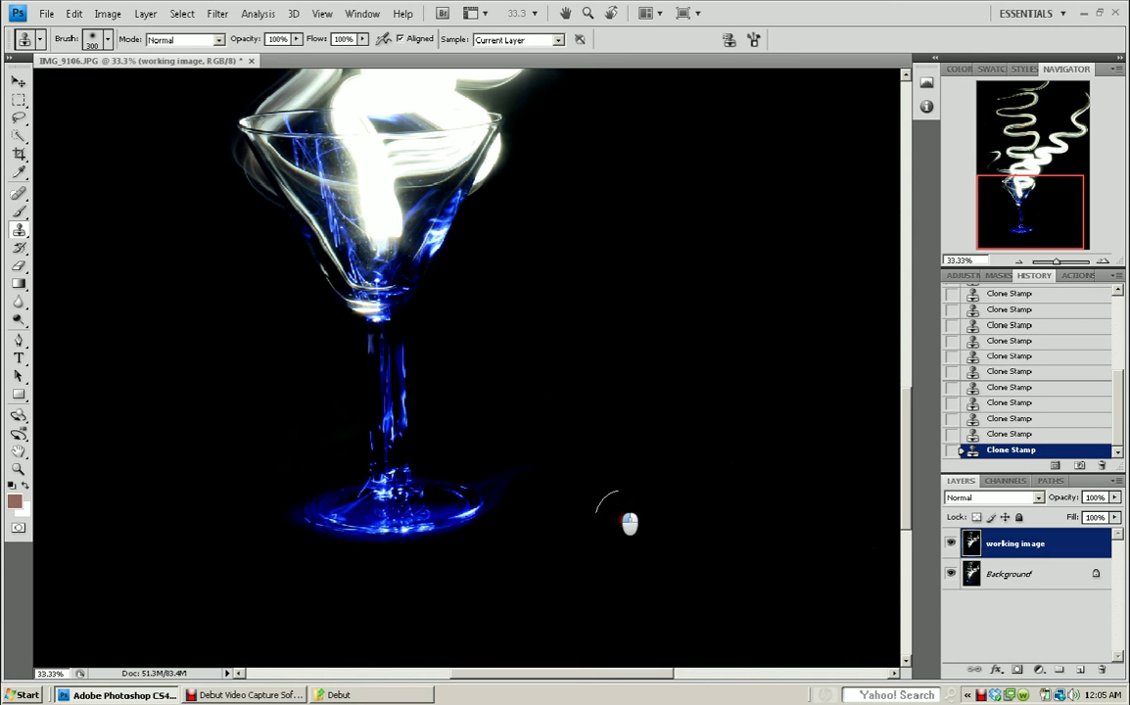
left_click(744, 468)
left_click(809, 553)
left_click(857, 538)
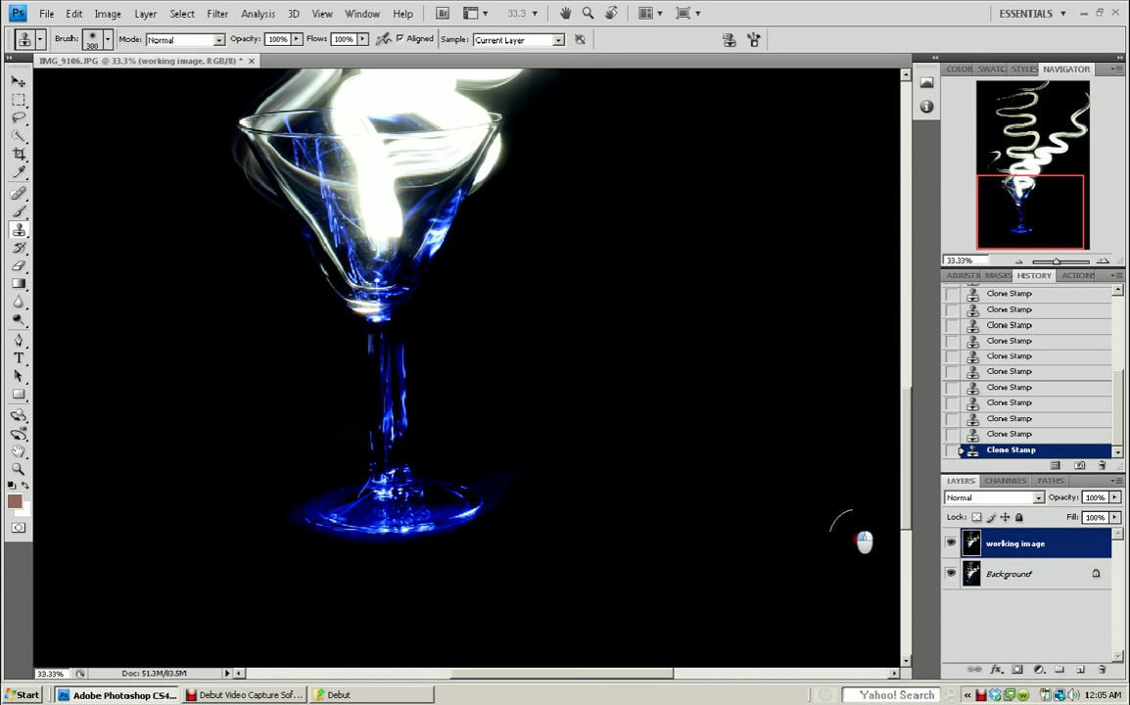
left_click_drag(1006, 220, 1012, 220)
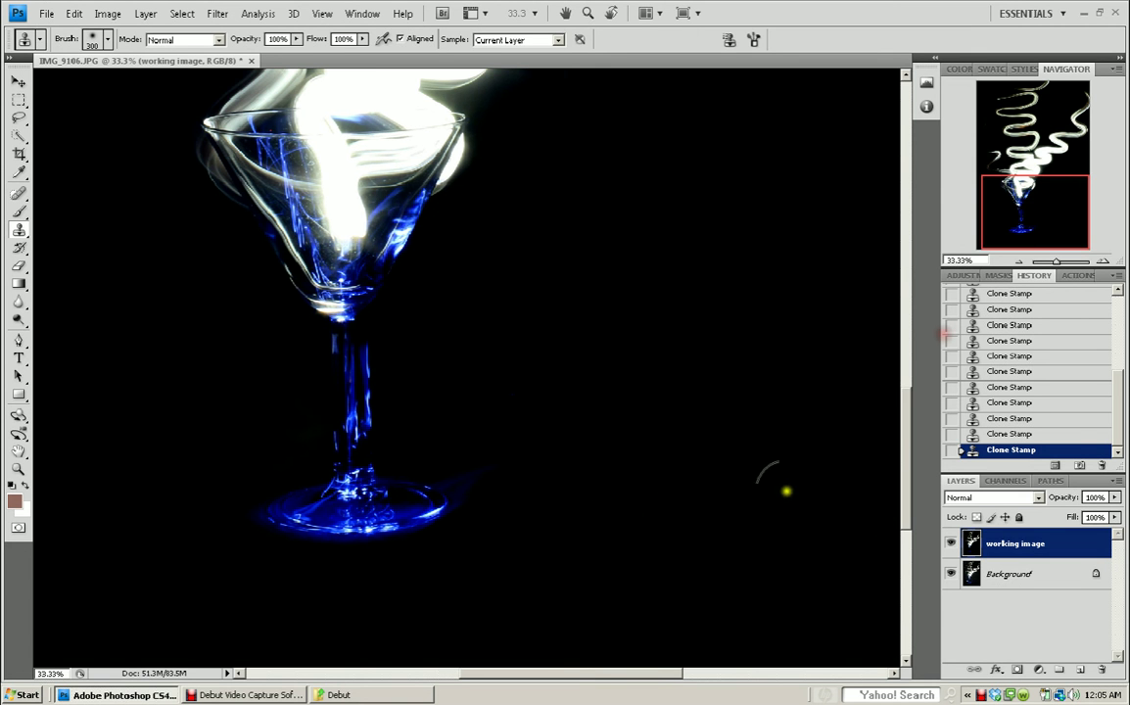
left_click(520, 395)
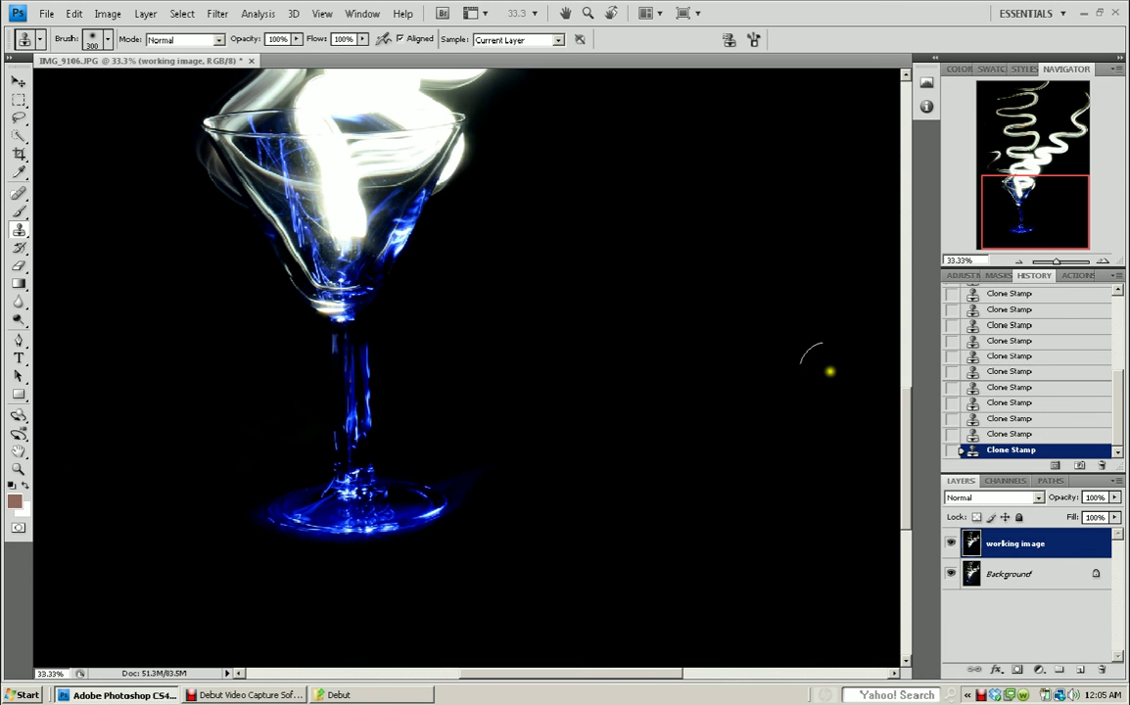
left_click_drag(1023, 222, 1050, 131)
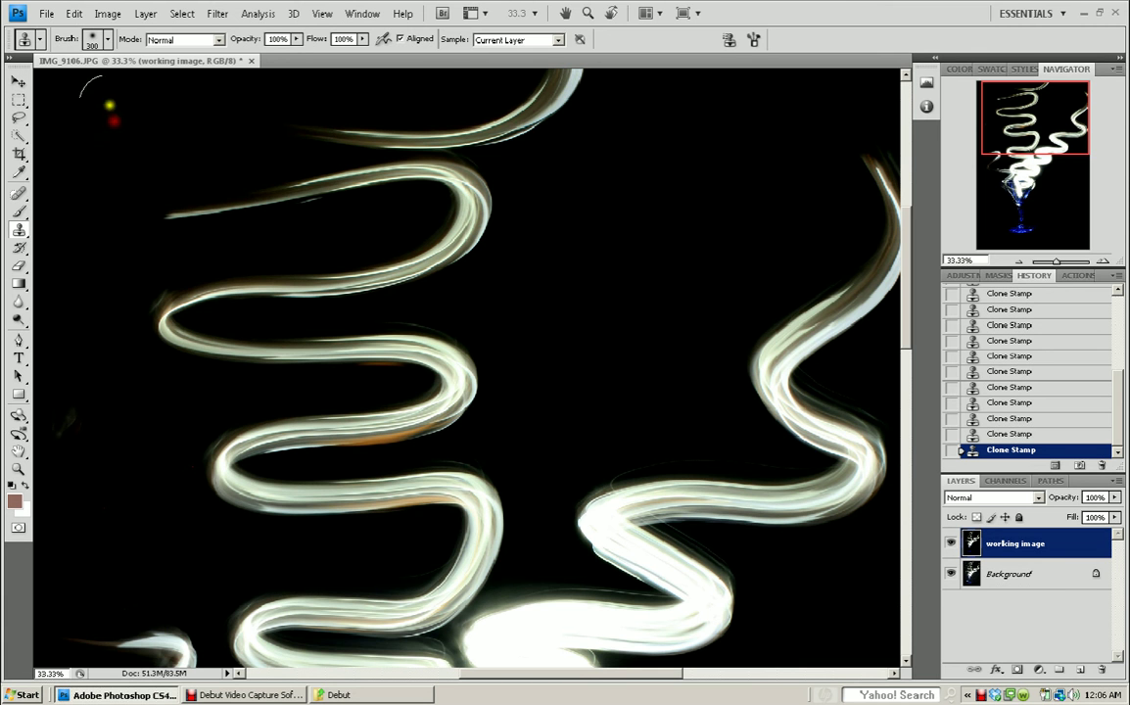
left_click(83, 429)
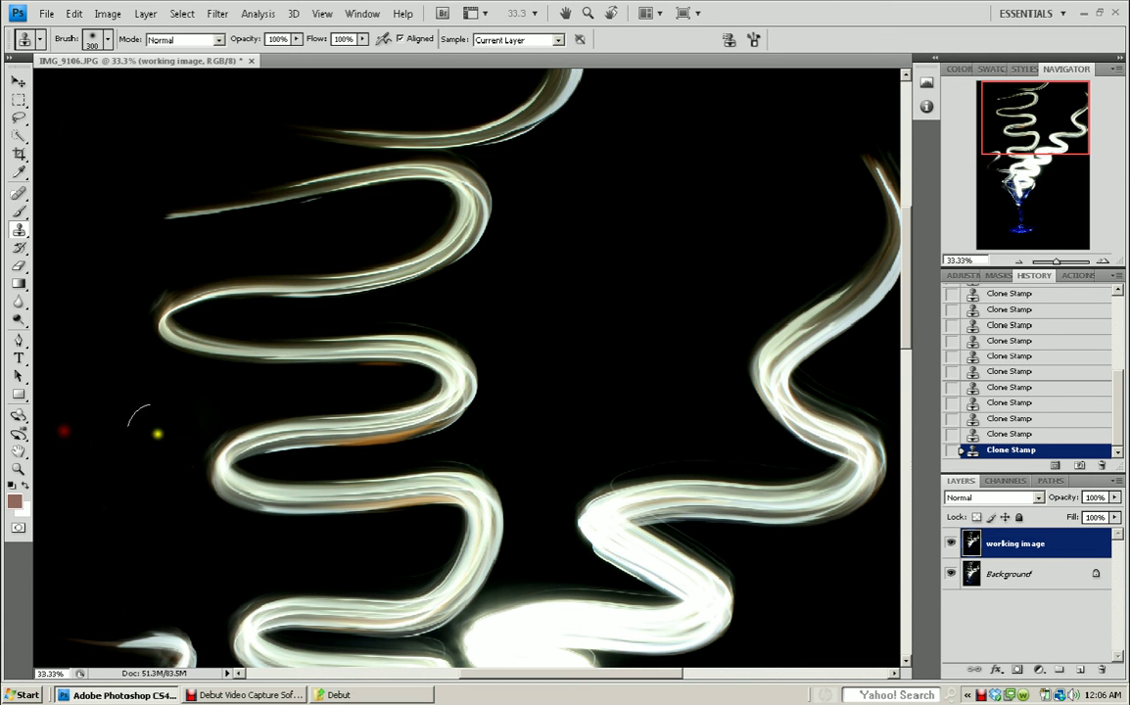
- Reduce the Clone Stamp brush size to 50 and clone out the small orange speck inside the bowl below the rim
left_click_drag(1046, 129, 1044, 178)
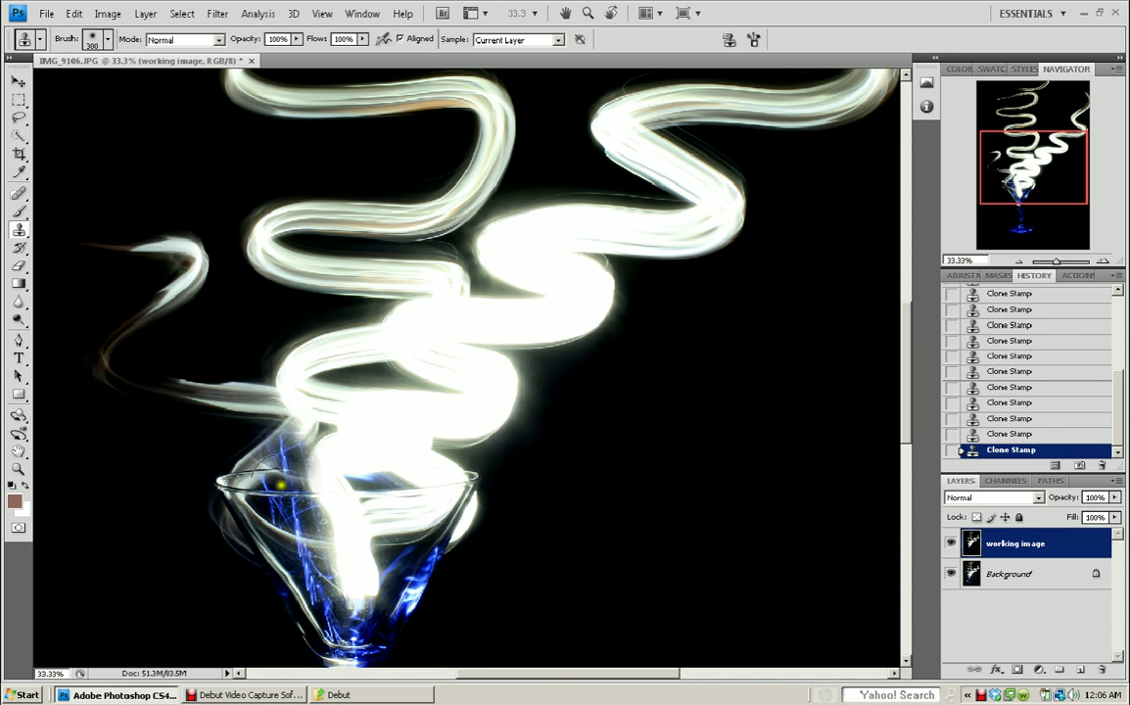
key("bracketleft")
key("bracketleft")
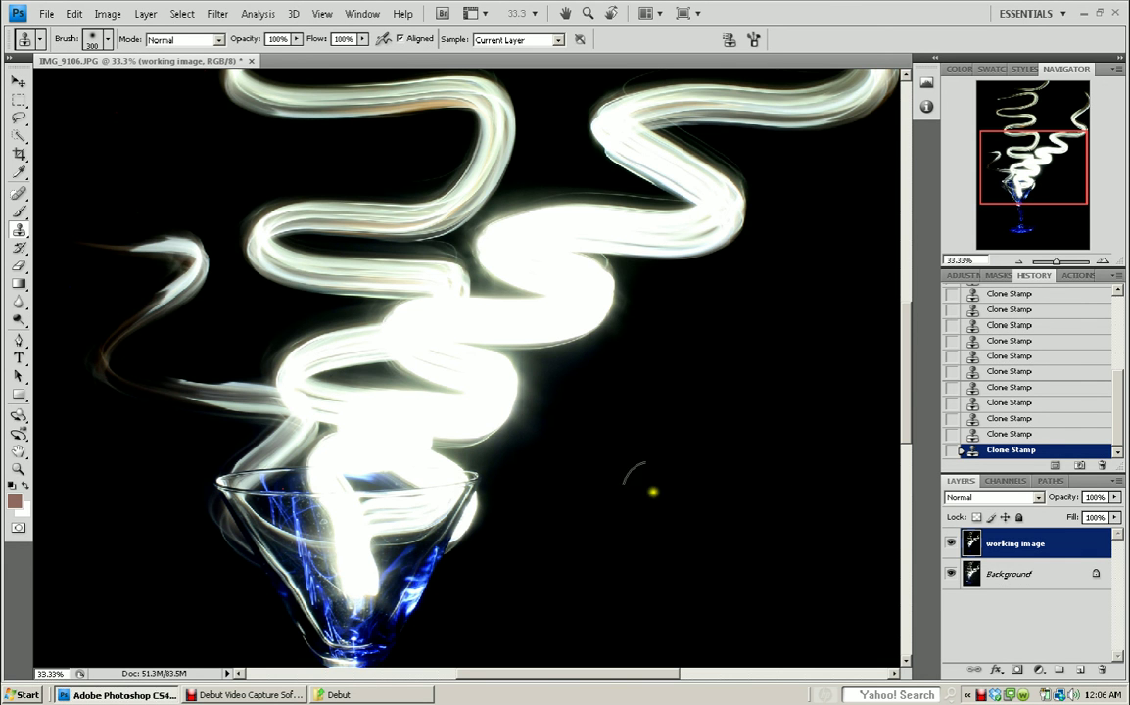
key("bracketleft")
key("bracketleft")
key("bracketleft")
key("bracketleft")
key("bracketleft")
key("ctrl+plus")
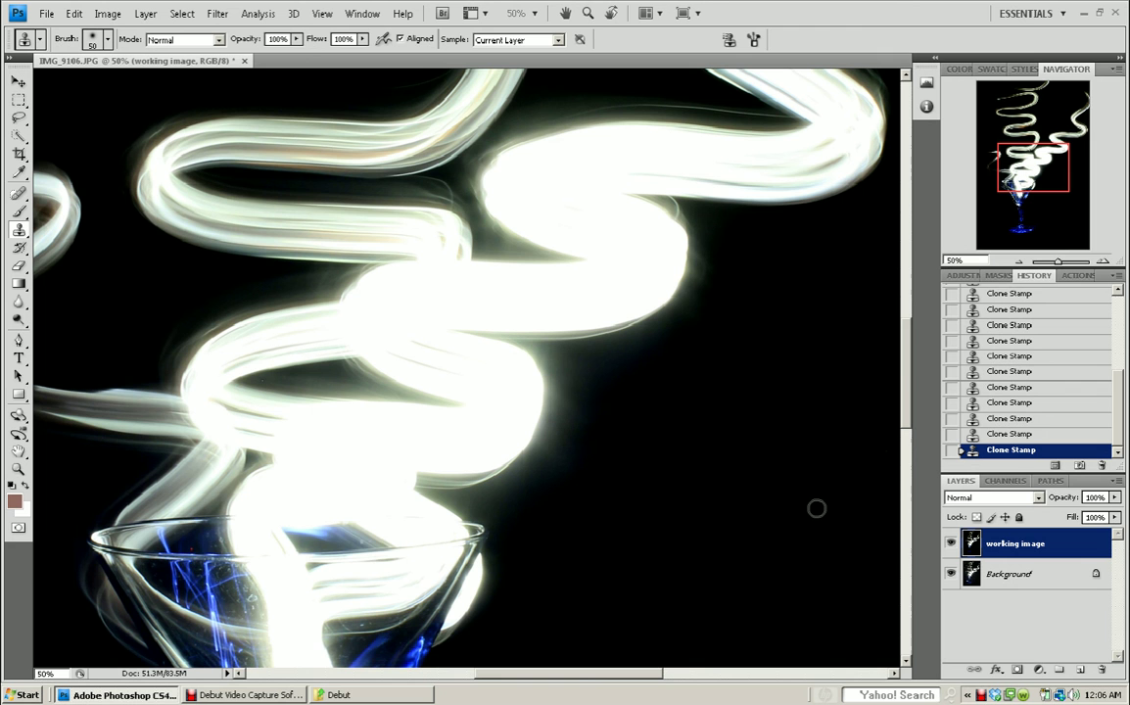
left_click(191, 544)
left_click(191, 544)
- Clone out the dust spots inside the left half of the glass bowl, beside the bright light beam
scroll(661, 581, "down", 5)
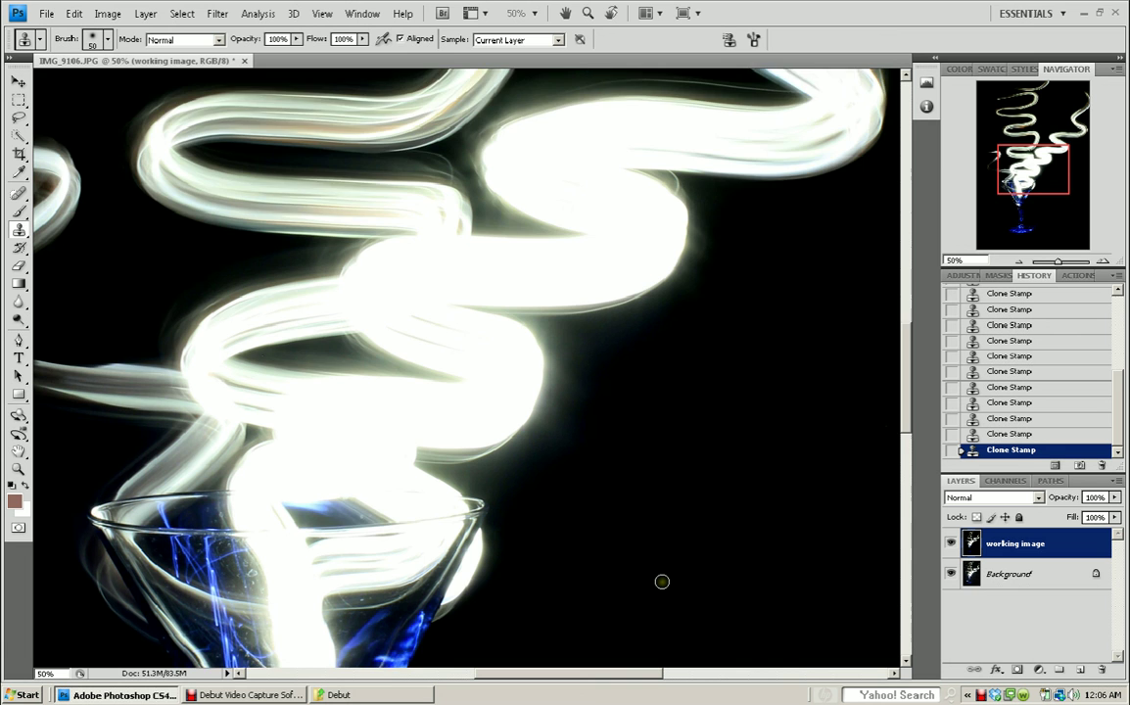
scroll(662, 581, "down", 3)
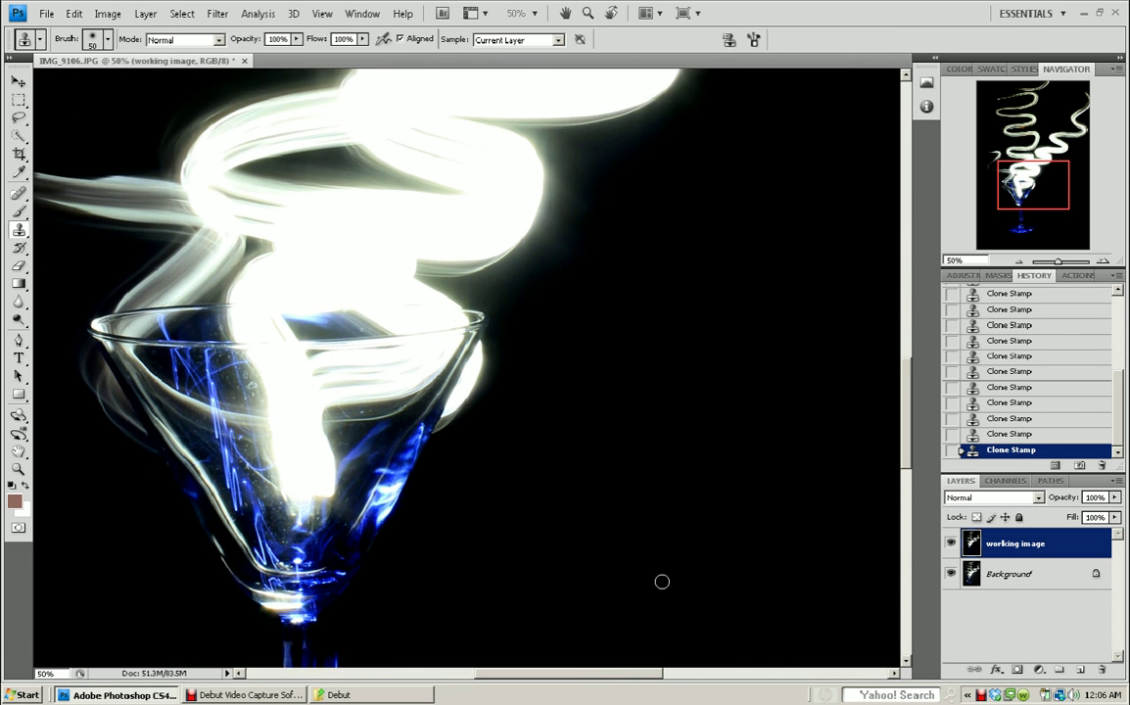
scroll(662, 582, "down", 2)
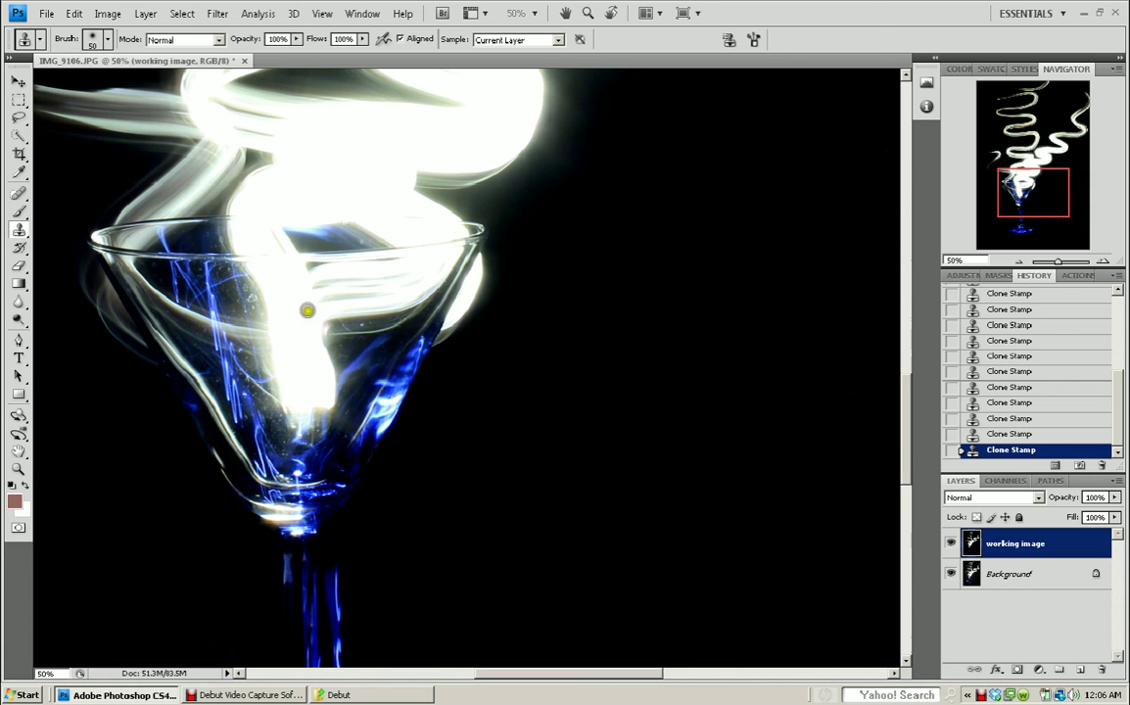
left_click(253, 304)
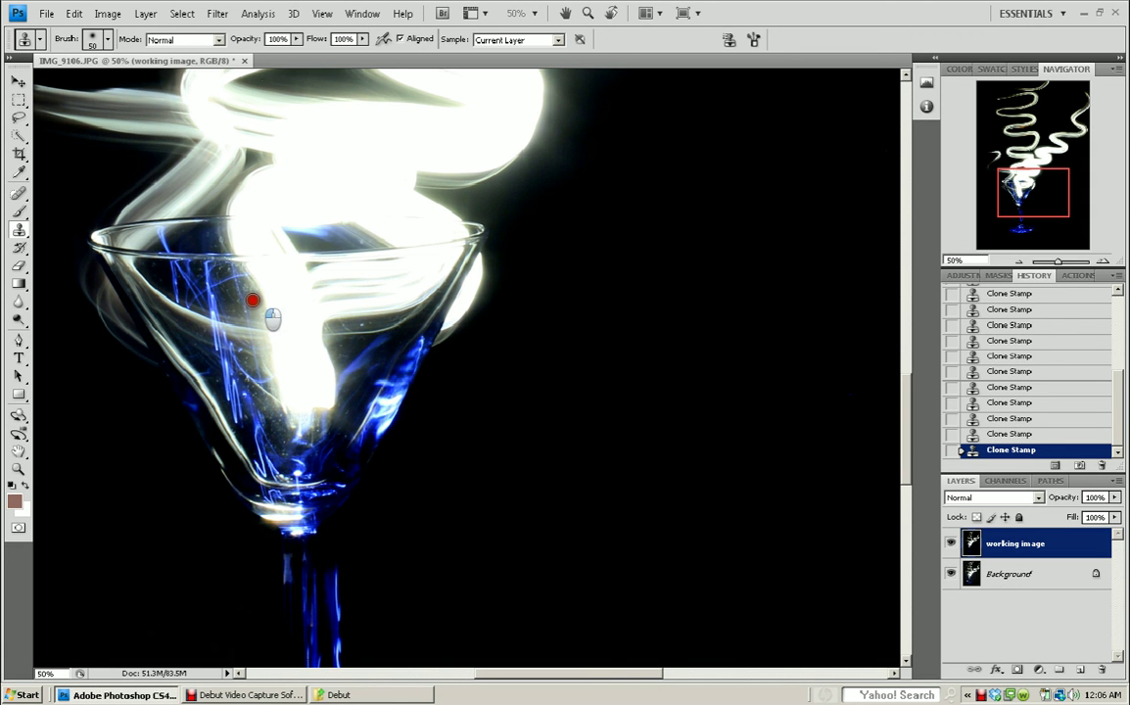
left_click(252, 302)
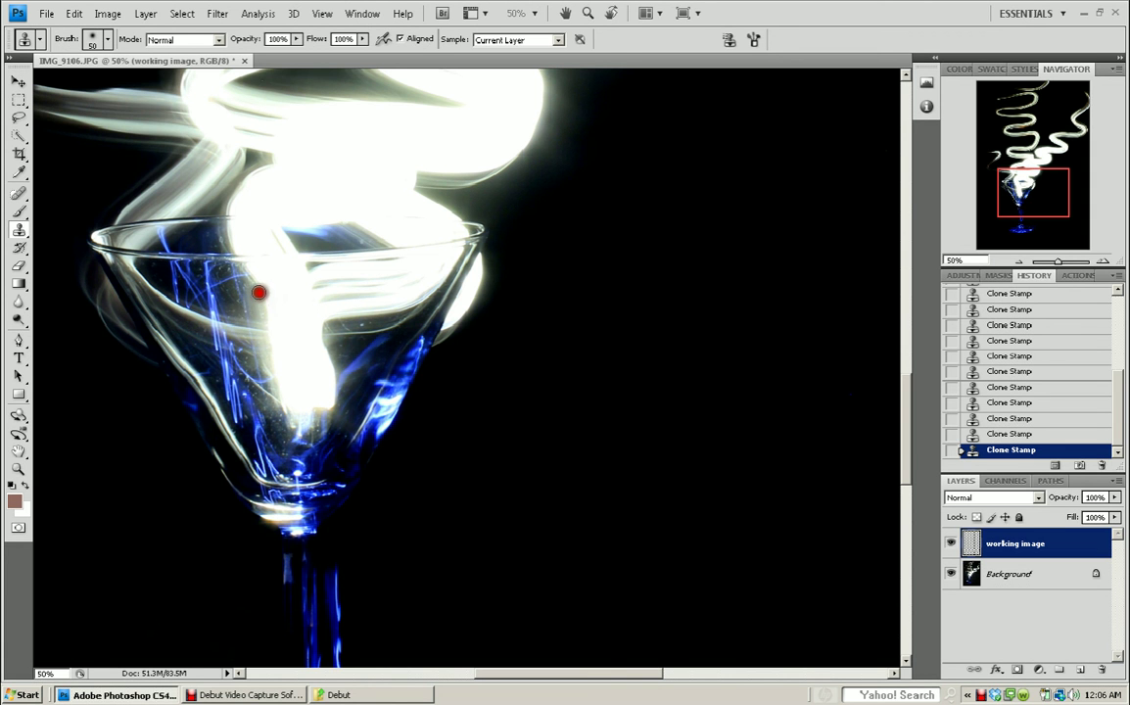
left_click_drag(246, 285, 225, 241)
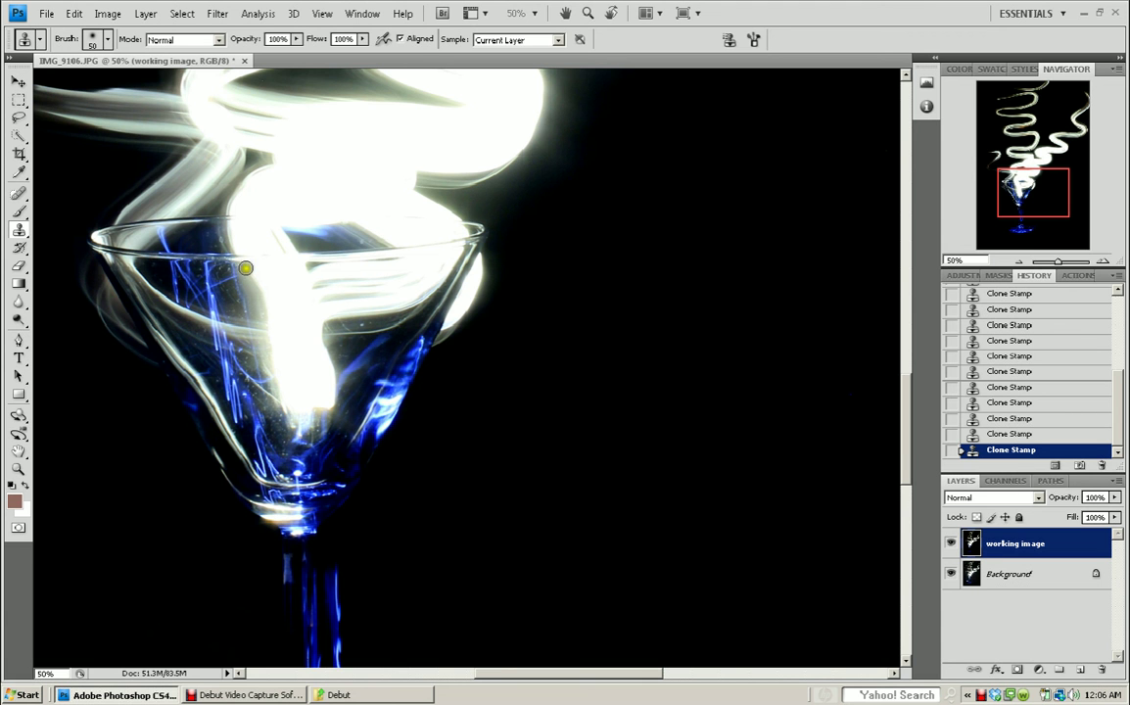
- Reduce the Clone Stamp brush size to 35 and clone out specks across the bowl's right half, lower part and outer left edge
left_click(364, 322)
left_click_drag(356, 240, 383, 244)
mouse_move(357, 324)
left_mouse_down()
mouse_move(409, 326)
mouse_move(335, 327)
mouse_move(484, 322)
left_mouse_up()
mouse_move(346, 412)
left_mouse_down()
mouse_move(360, 406)
mouse_move(347, 433)
left_mouse_up()
left_click_drag(174, 384, 163, 366)
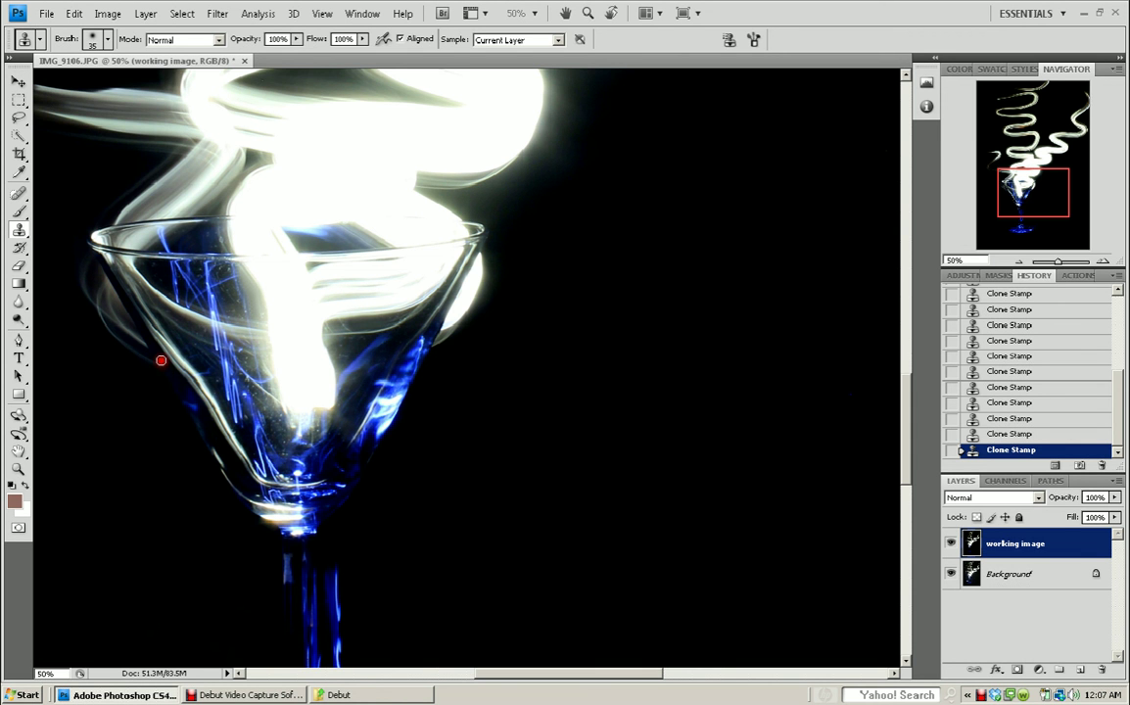
left_click_drag(249, 423, 273, 422)
left_click_drag(367, 364, 342, 355)
- Revert the last several clone strokes through the history and clone the right half of the bowl again beside the light beam
left_click(1029, 377)
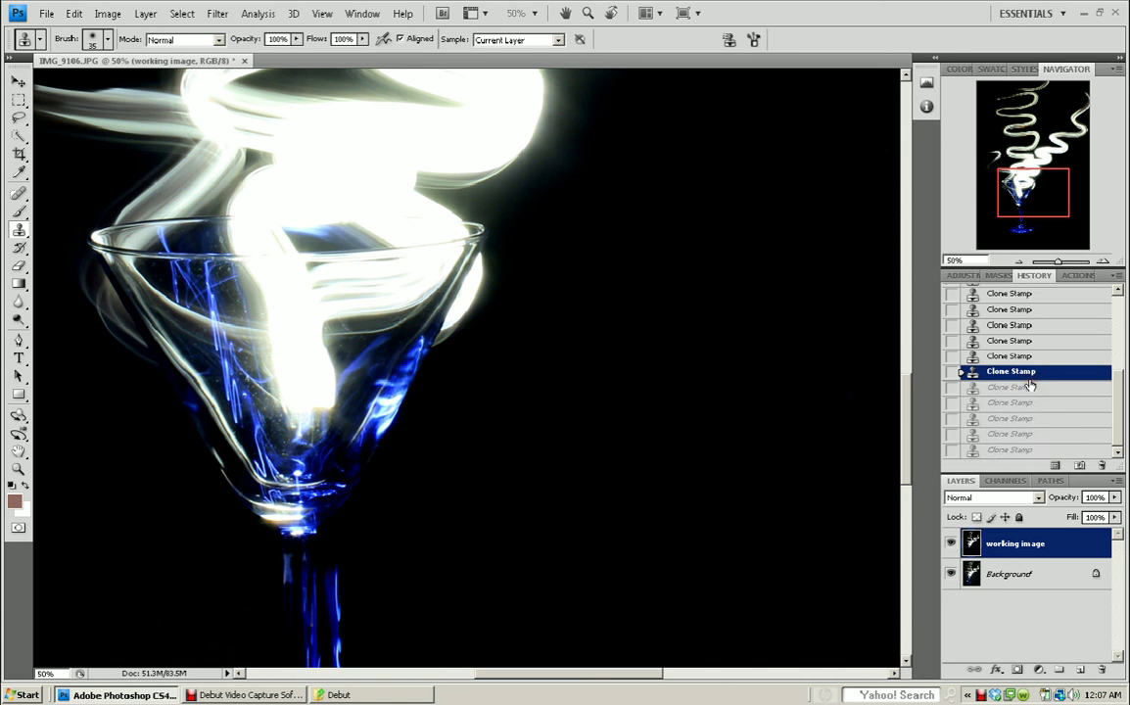
left_click(1020, 354)
left_click(1016, 339)
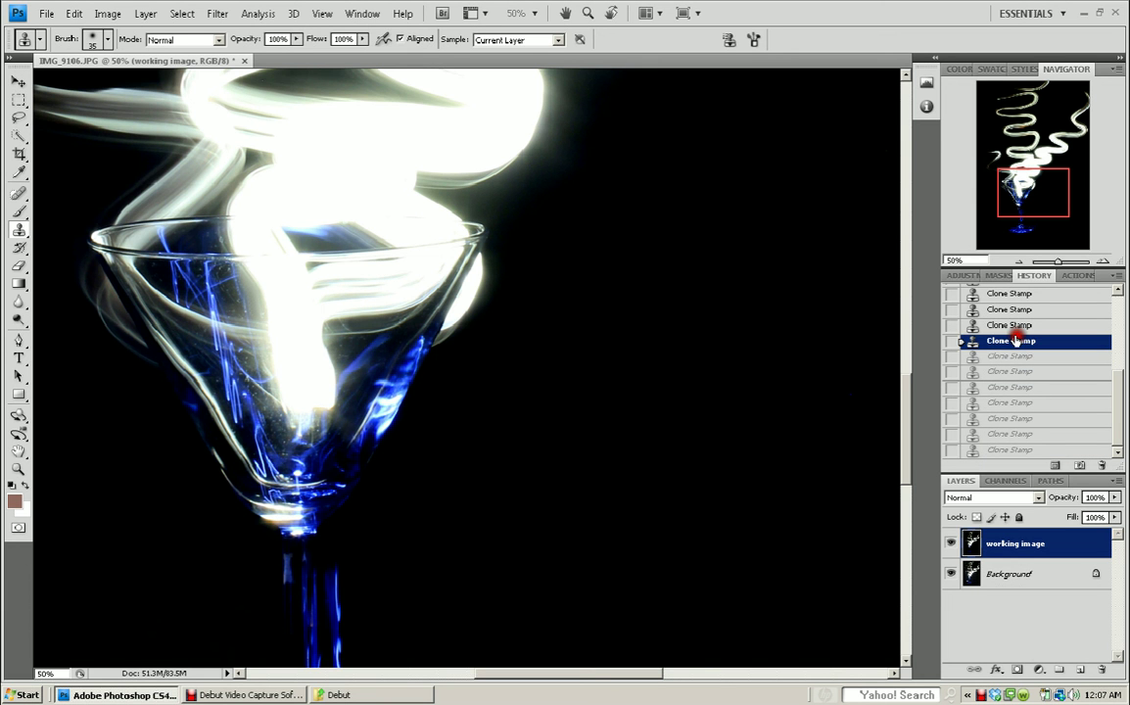
left_click(341, 355)
left_click(379, 357)
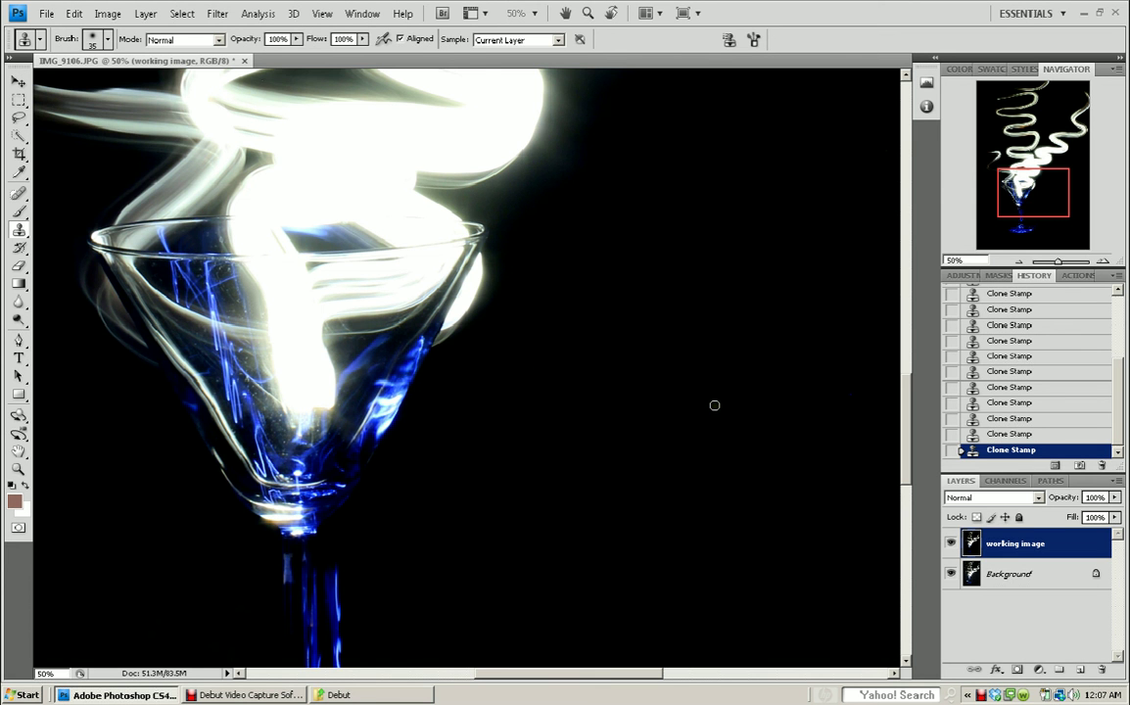
- Apply a Hue/Saturation adjustment to the working image layer with Hue -19, Saturation +50 and Lightness -10
key("ctrl+minus")
key("ctrl+minus")
key("ctrl+minus")
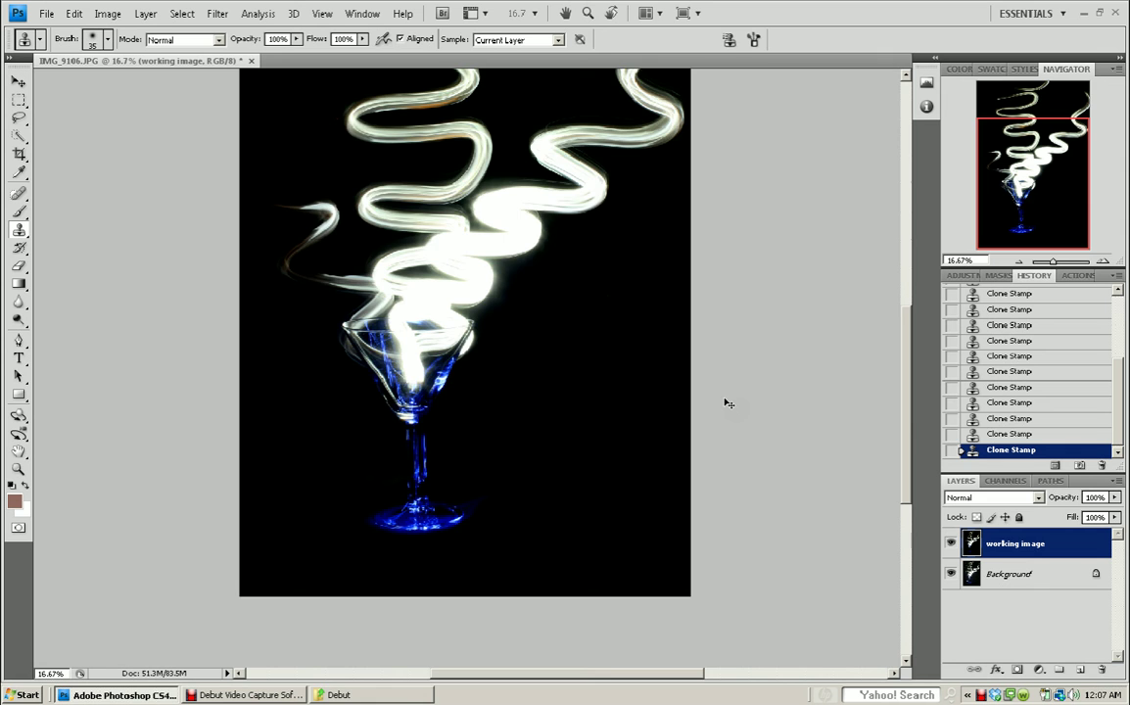
key("ctrl+minus")
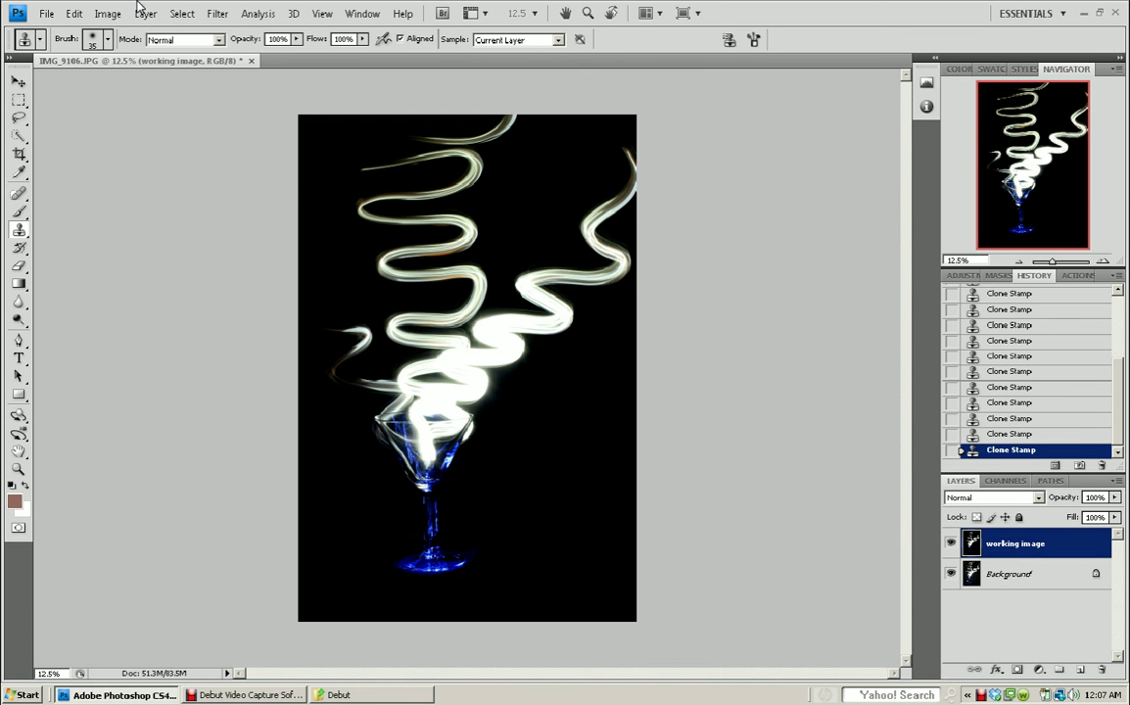
left_click(104, 13)
mouse_move(114, 53)
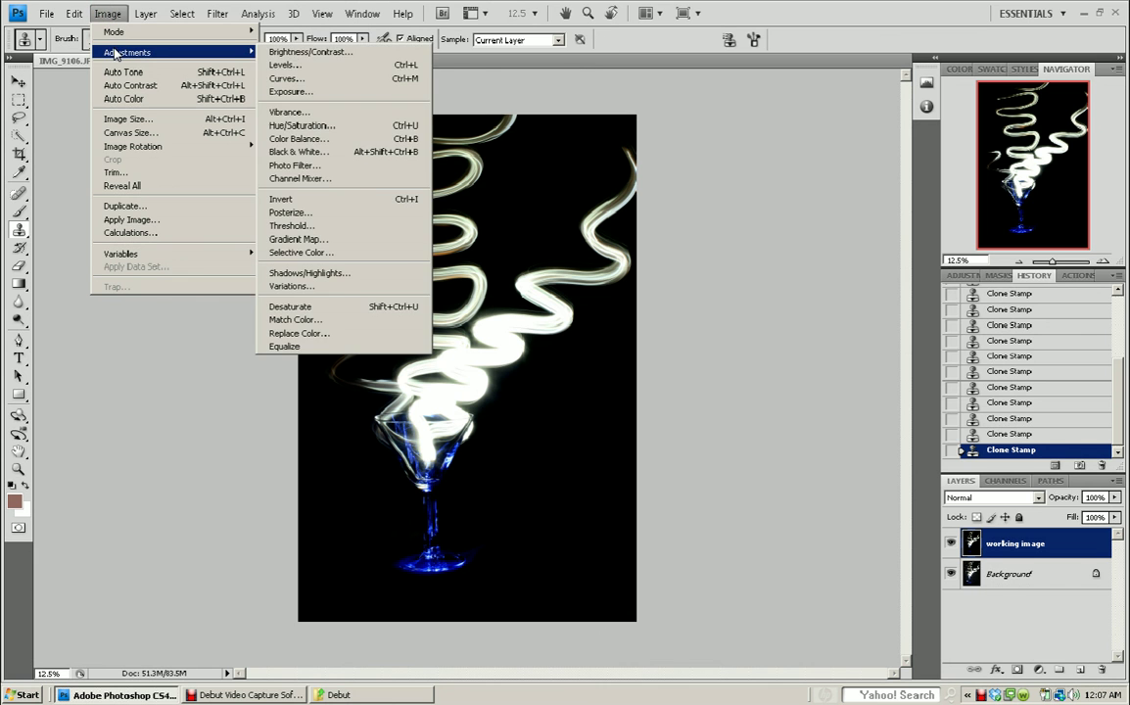
left_click(354, 126)
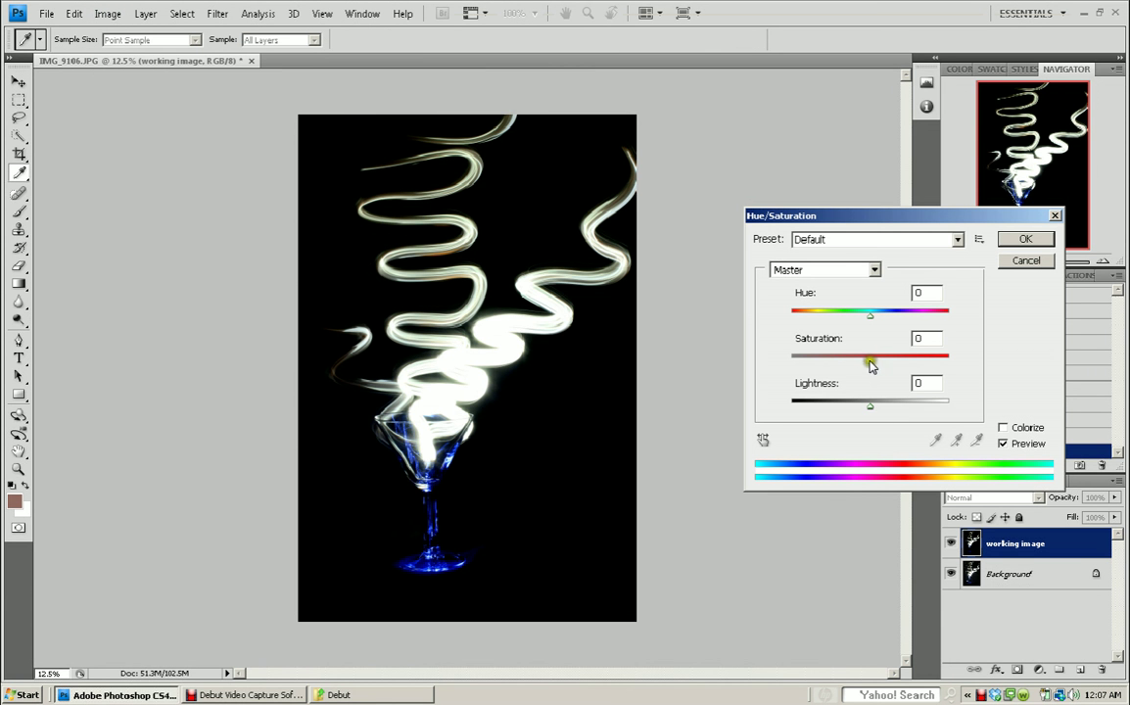
left_click_drag(870, 365, 910, 364)
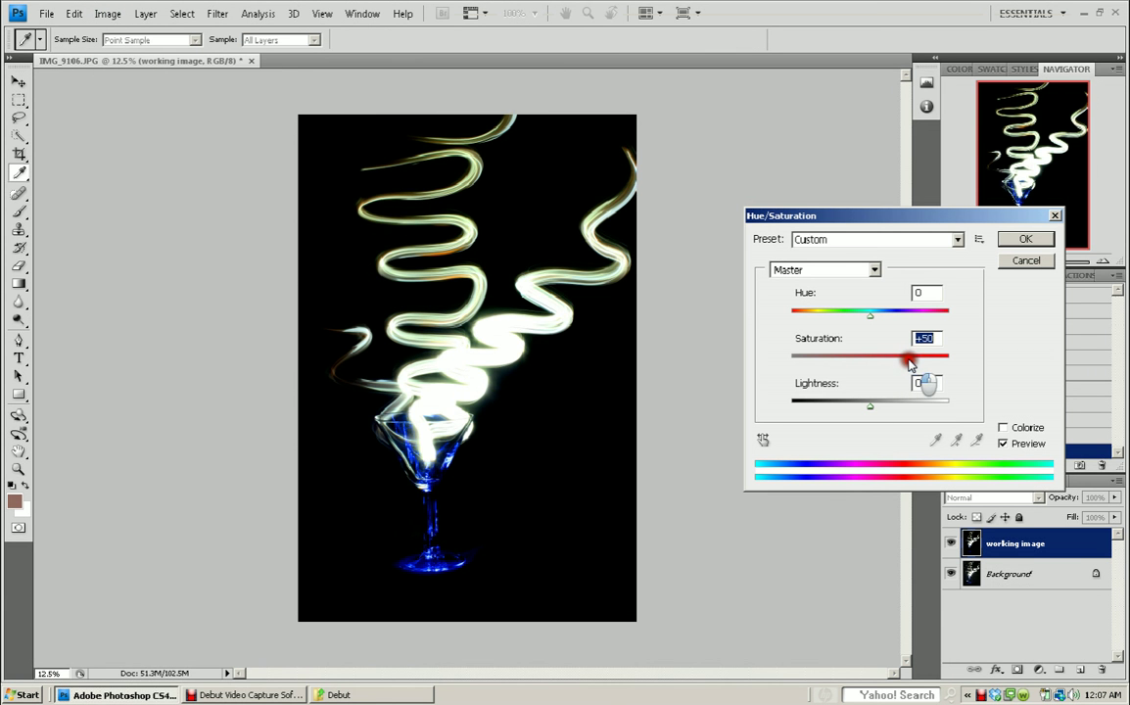
left_click_drag(870, 320, 855, 323)
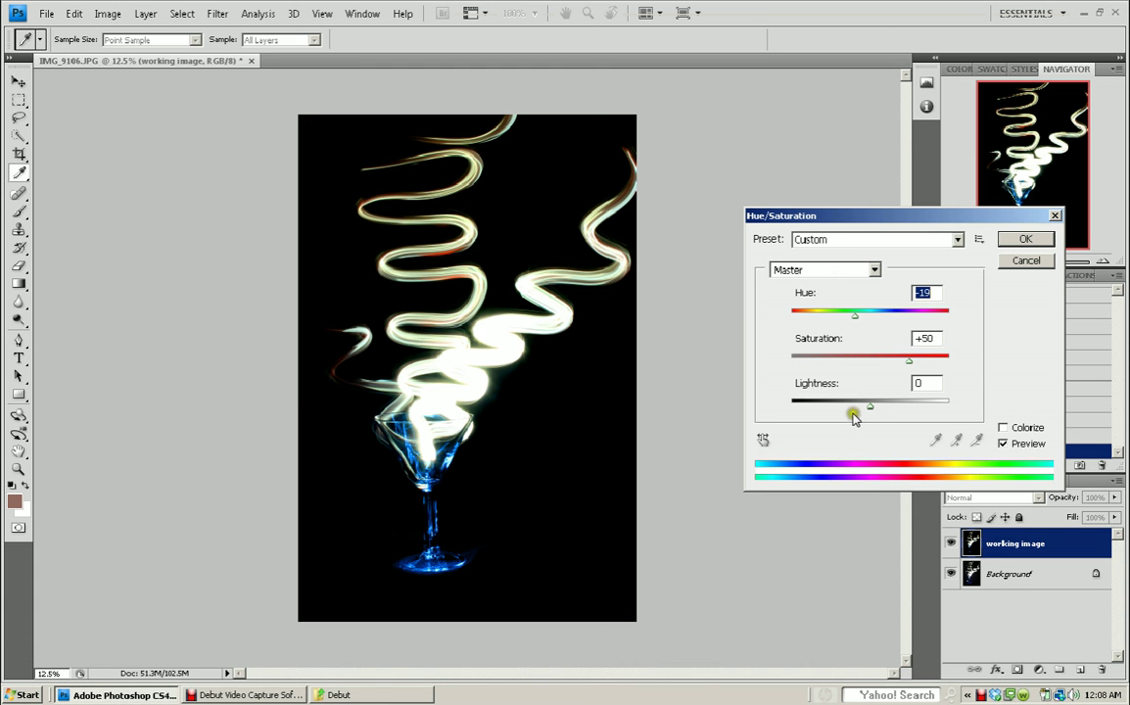
mouse_move(868, 408)
left_mouse_down()
mouse_move(846, 412)
mouse_move(861, 410)
left_mouse_up()
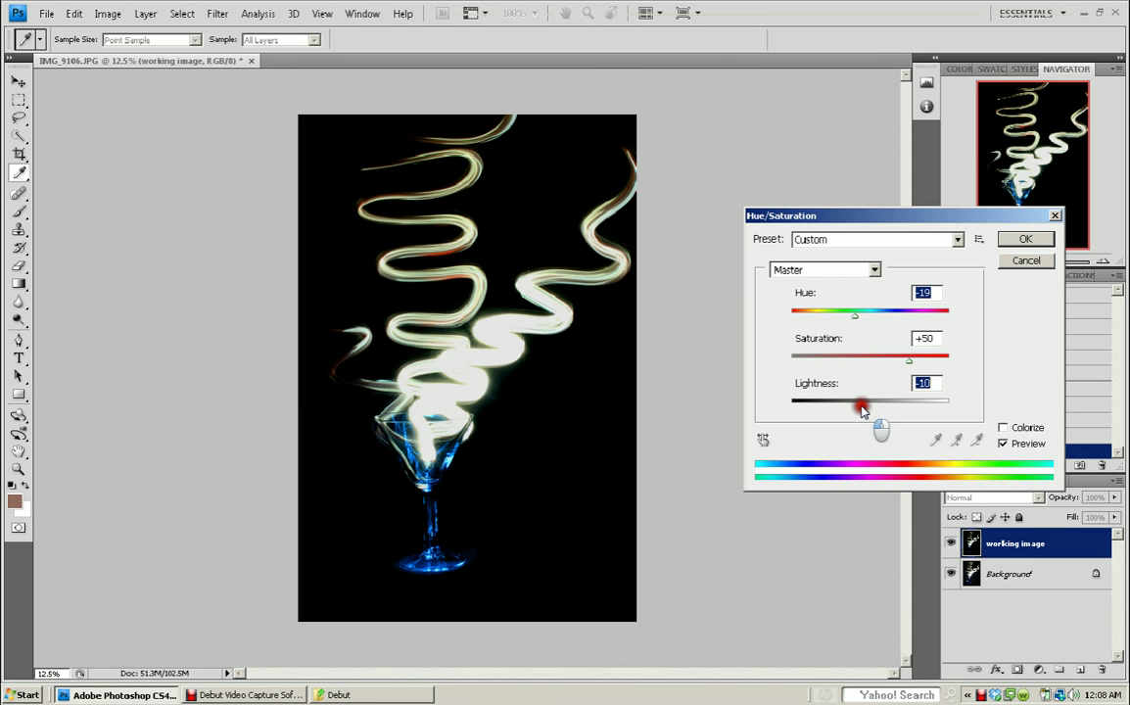
left_click(1016, 237)
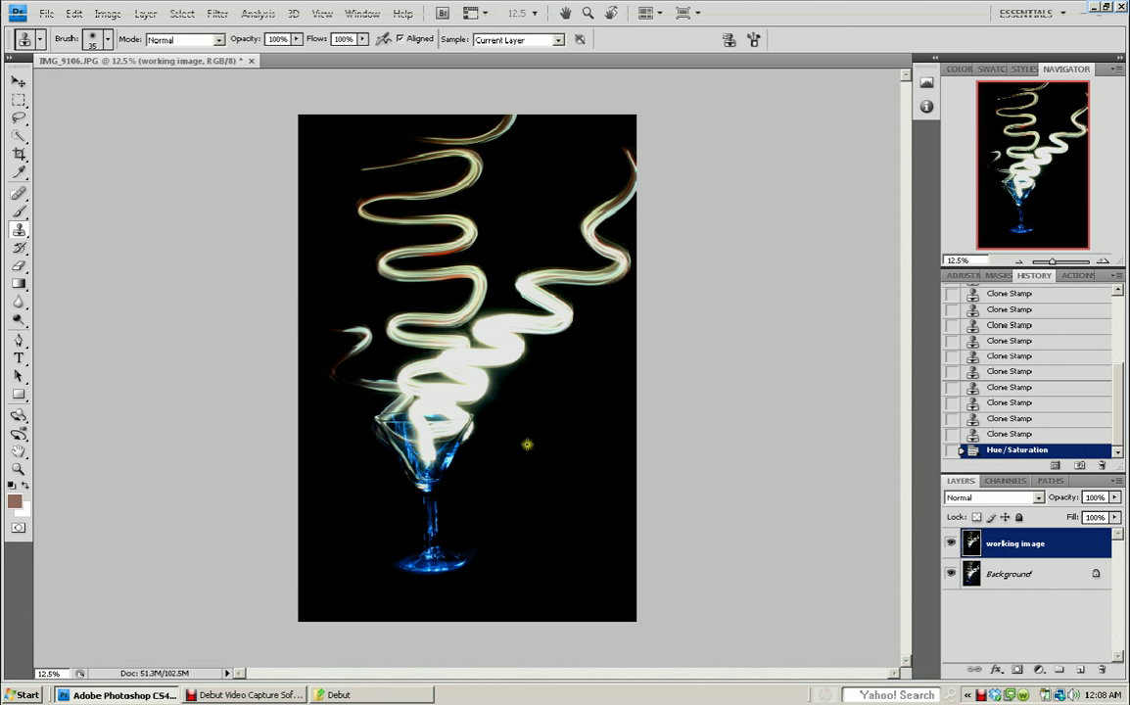
left_click(285, 694)
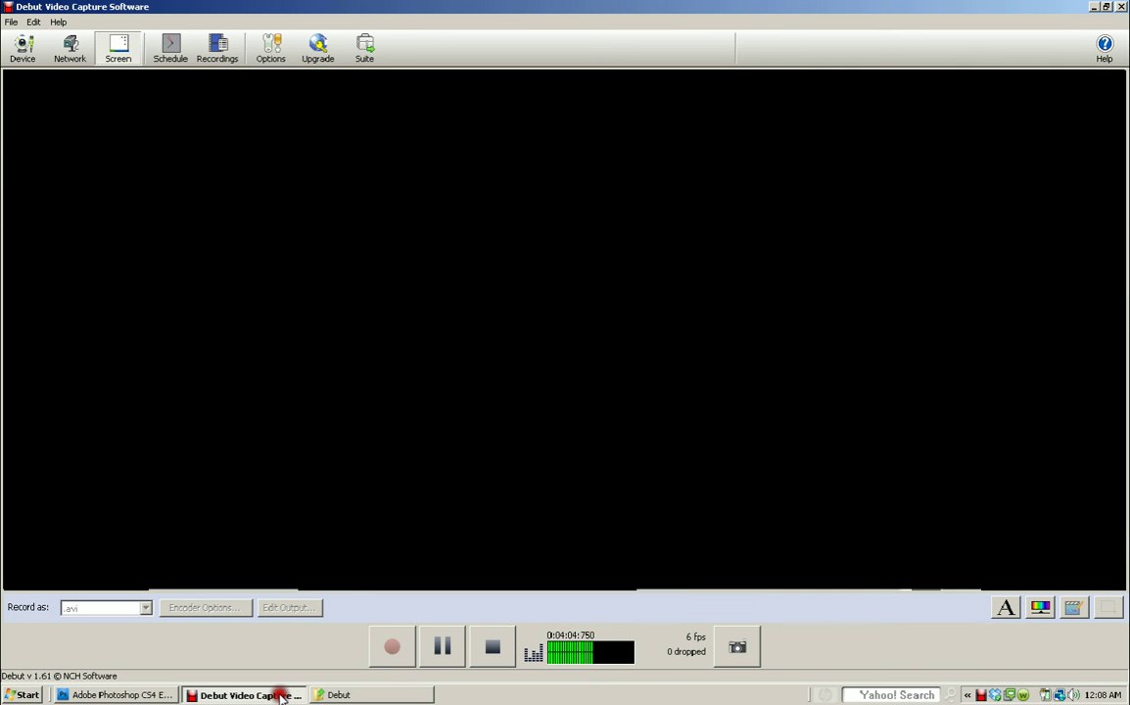